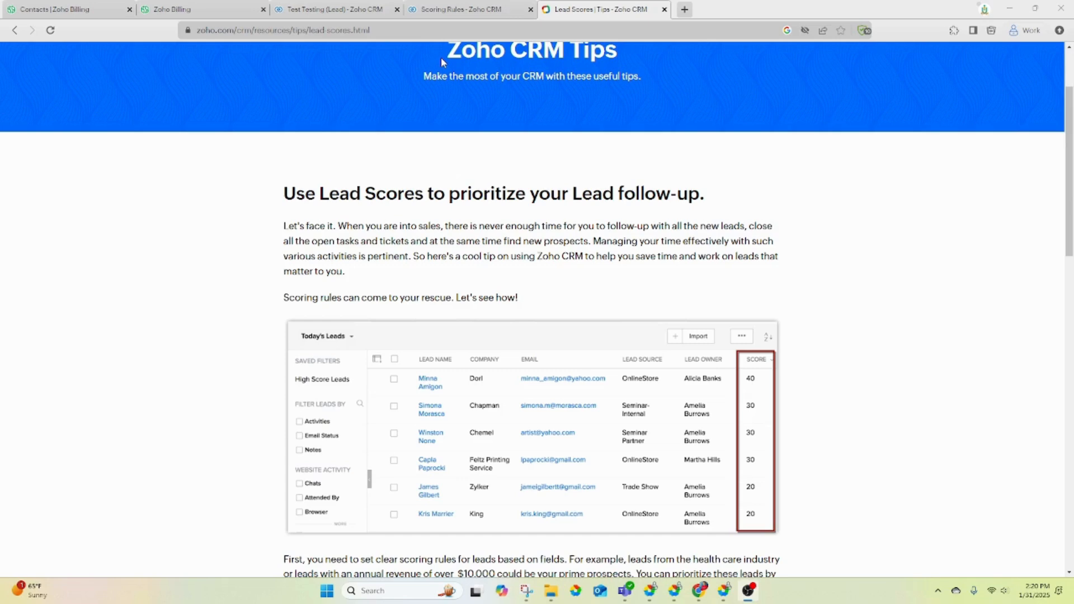
# - Switch to the Scoring Rules browser tab, where the Create Scoring Rule form is open
pyautogui.click(455, 11)
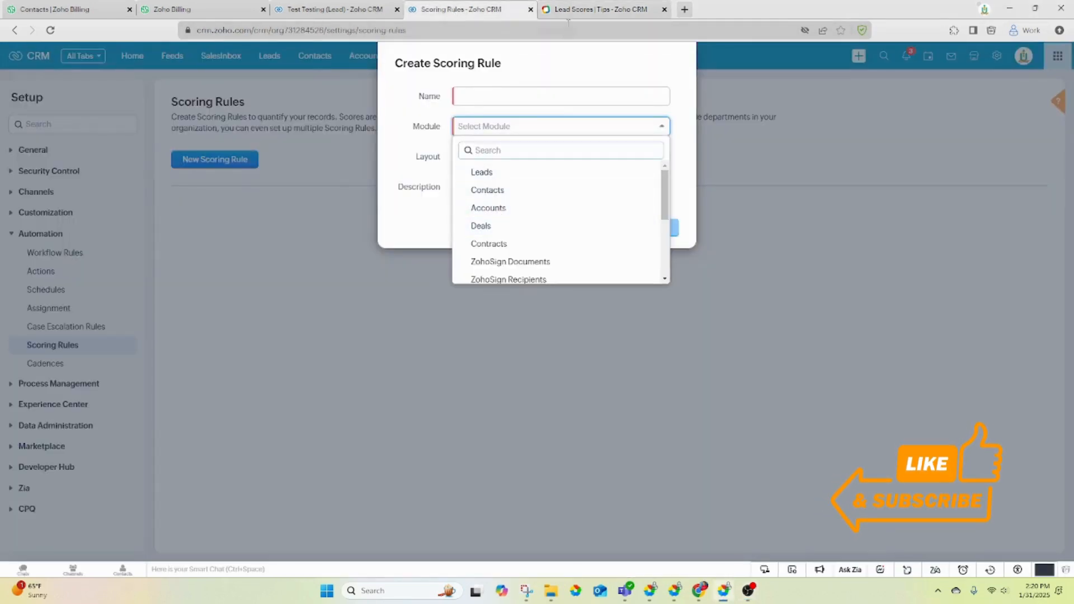
# - Go to Setup's Scoring Rules and start a new scoring rule, ready to enter its name
pyautogui.click(573, 9)
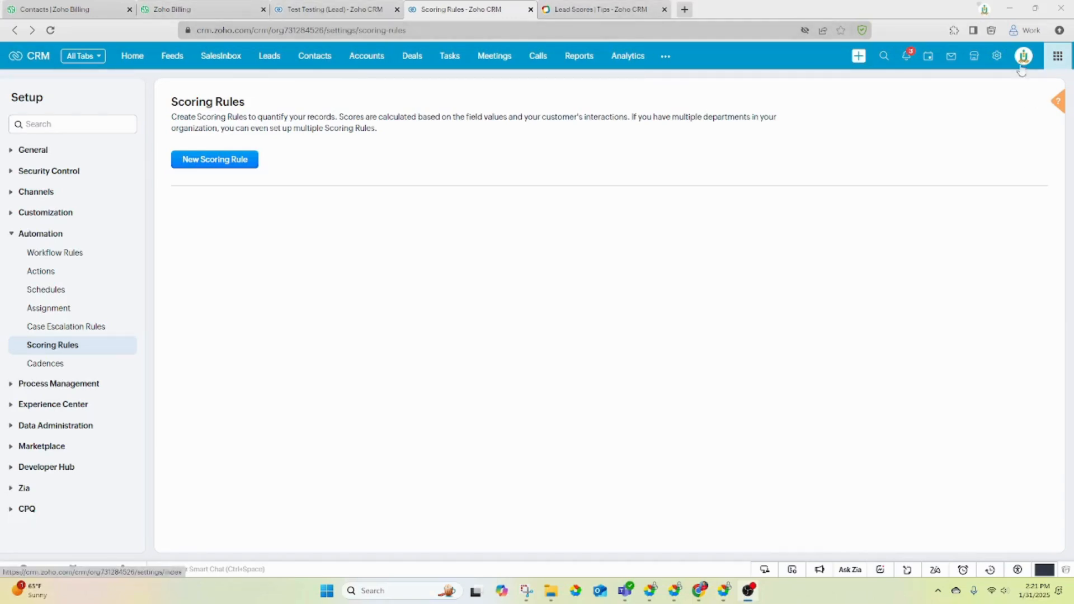
pyautogui.click(998, 58)
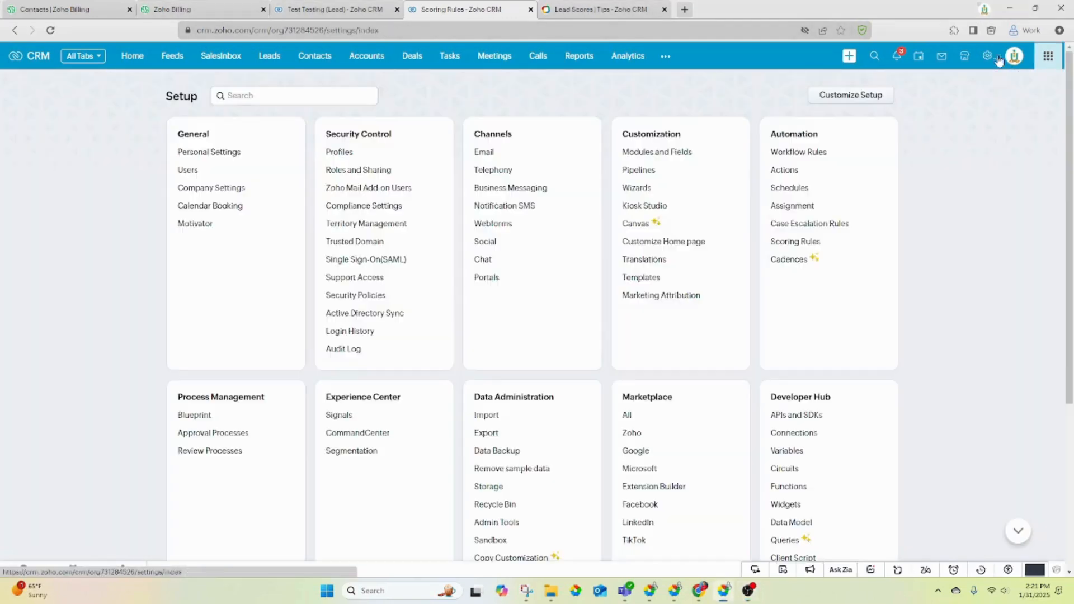
pyautogui.click(791, 244)
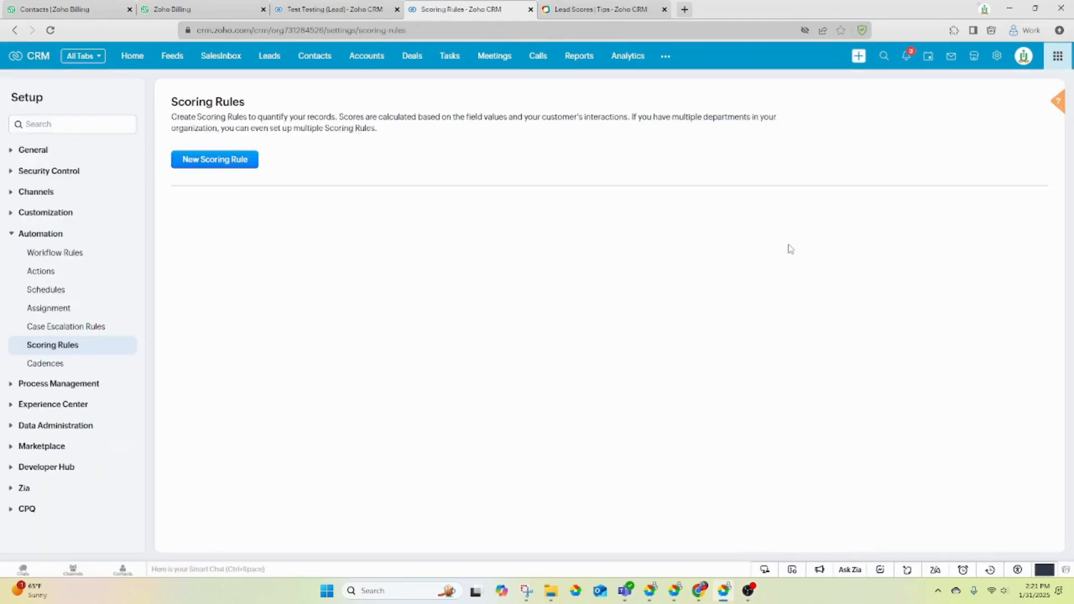
pyautogui.click(218, 166)
pyautogui.click(481, 99)
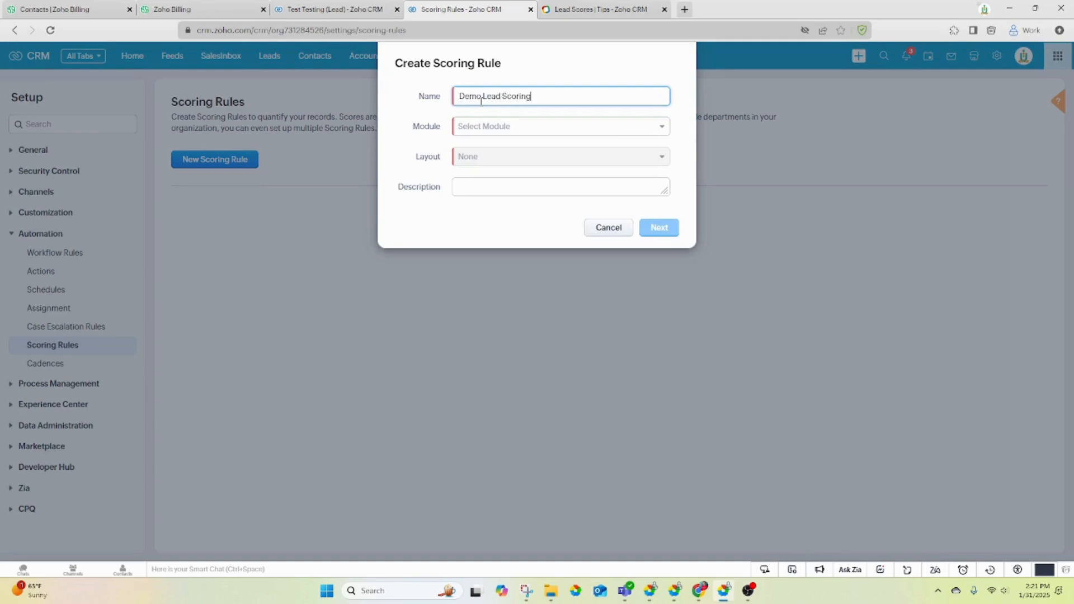
# - Apply the rule to the Leads module with the Standard layout and continue to scoring settings
pyautogui.click(479, 126)
pyautogui.click(480, 167)
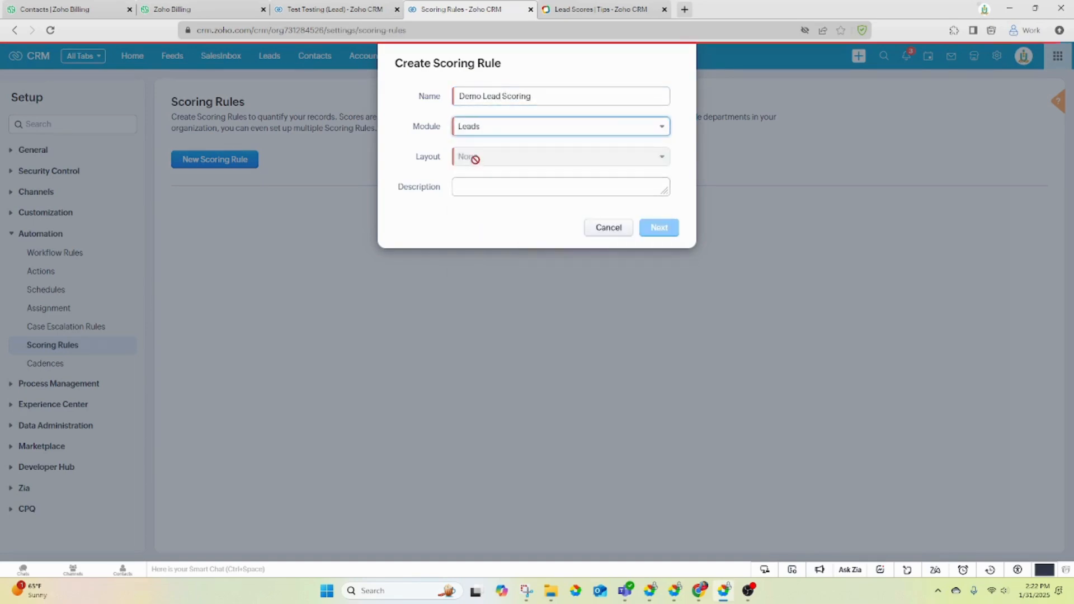
pyautogui.click(492, 163)
pyautogui.click(488, 178)
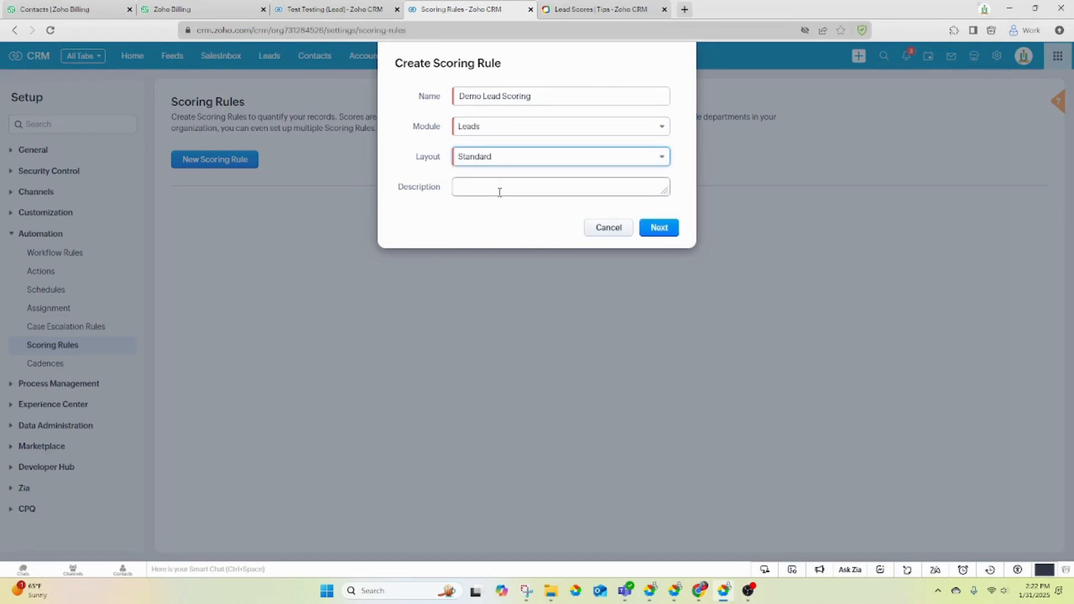
pyautogui.click(660, 227)
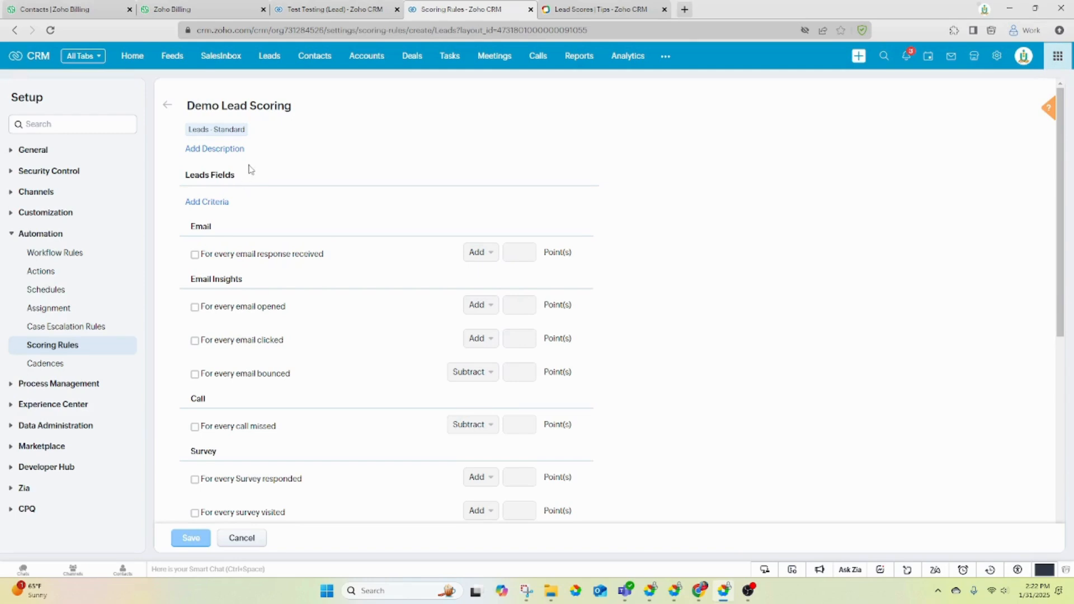
# - Start a field criterion on Lead Status using the isn't operator
pyautogui.click(207, 202)
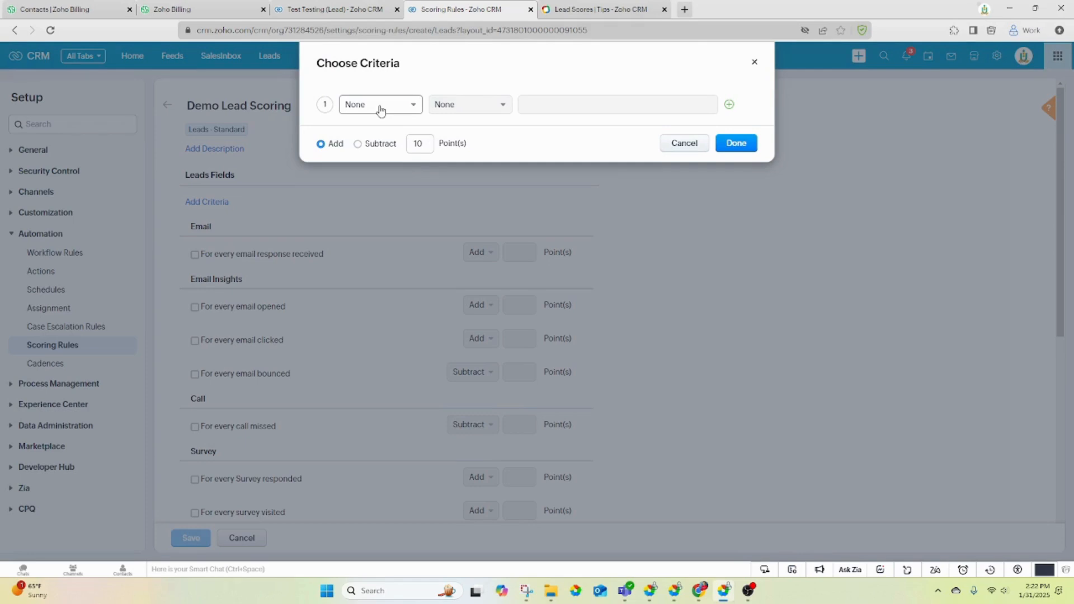
pyautogui.click(380, 110)
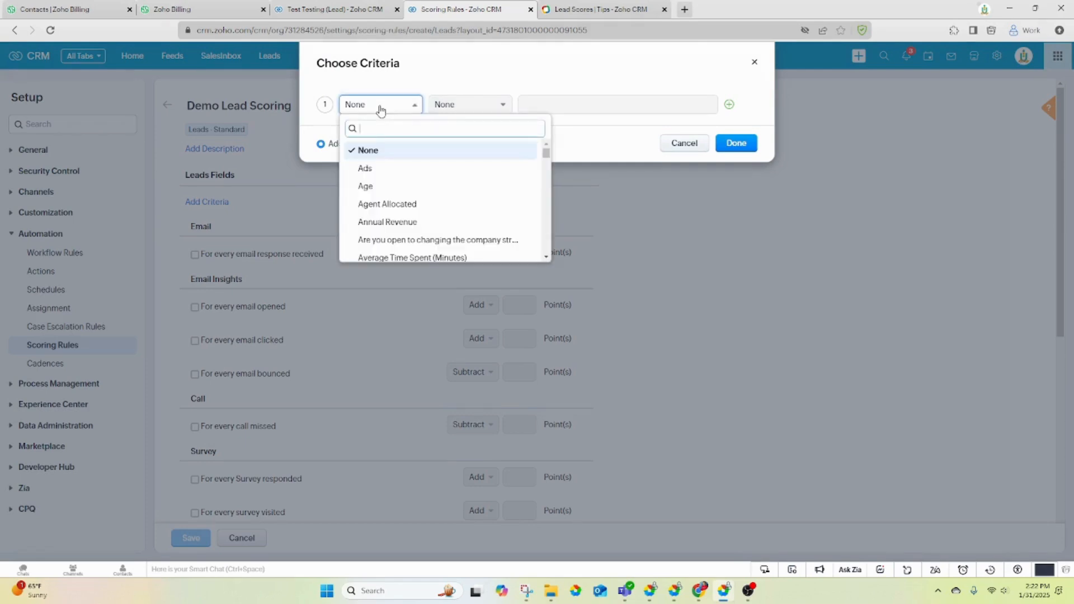
pyautogui.write('lea')
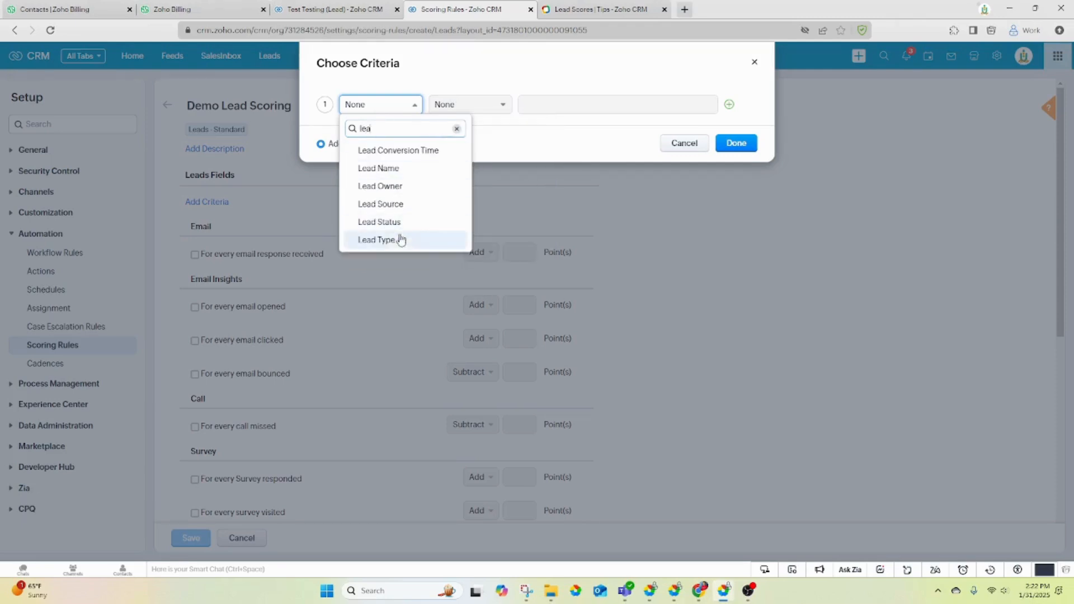
pyautogui.click(386, 222)
pyautogui.click(470, 110)
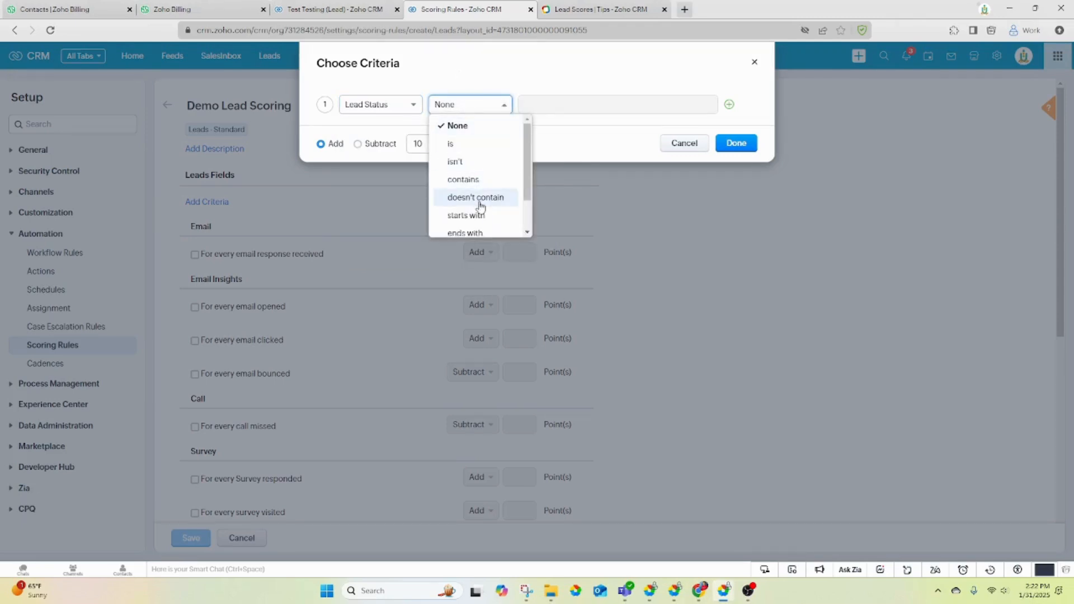
pyautogui.click(479, 161)
# - Exclude Not Contacted, Junk Lead, Lost Lead and Not Qualified, confirming the criterion at 10 points
pyautogui.click(552, 104)
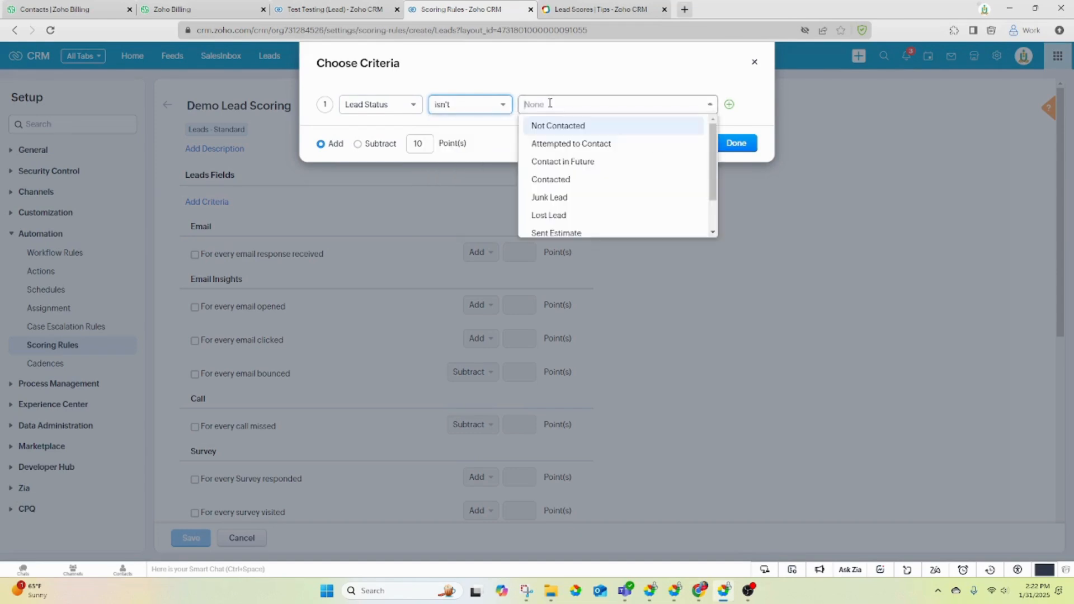
pyautogui.click(559, 126)
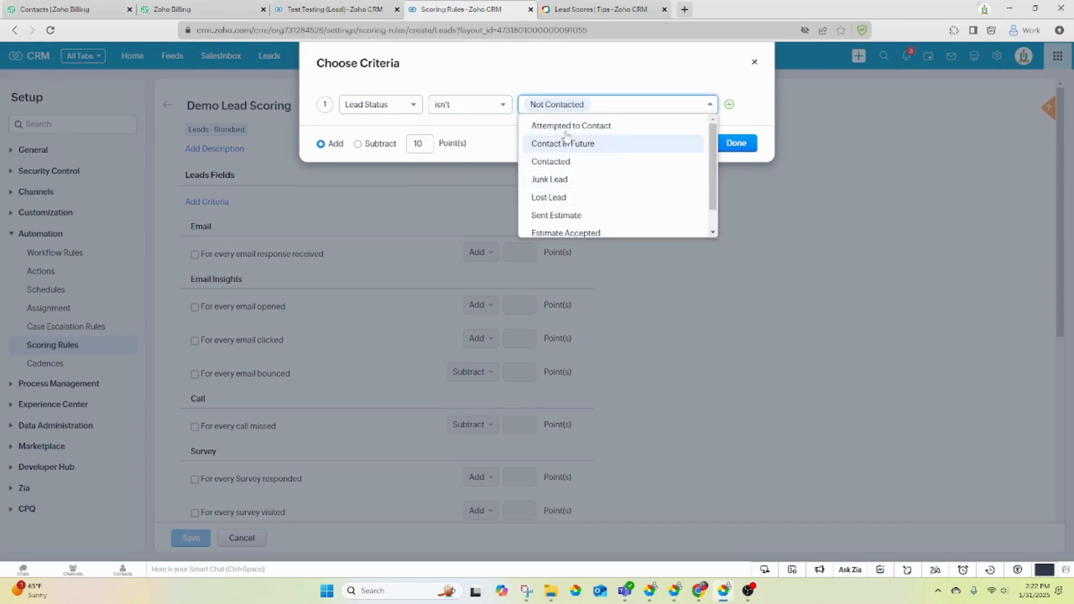
pyautogui.click(562, 180)
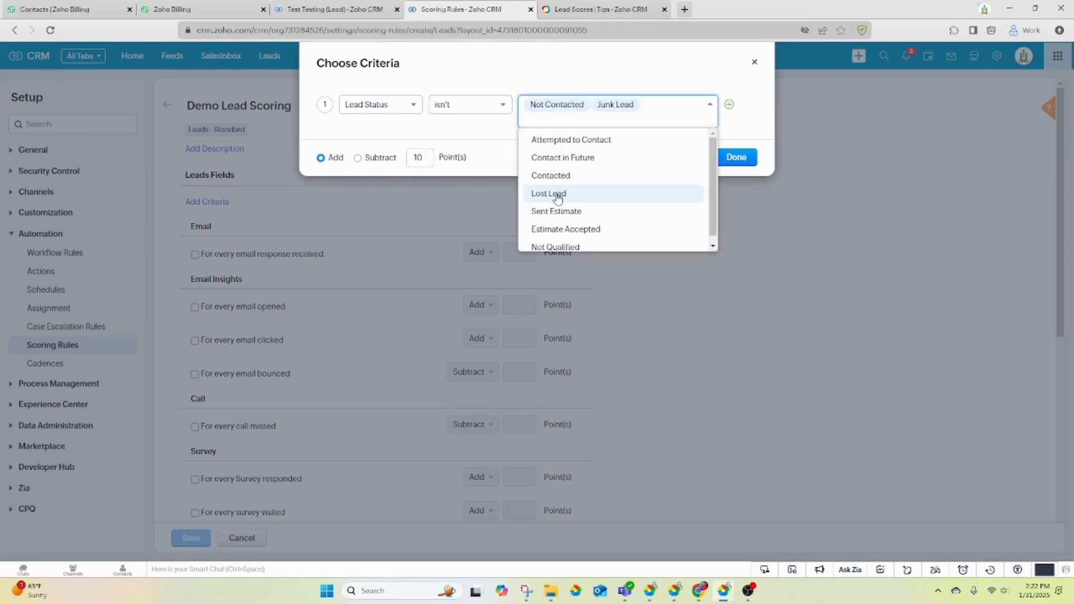
pyautogui.click(557, 194)
pyautogui.click(577, 234)
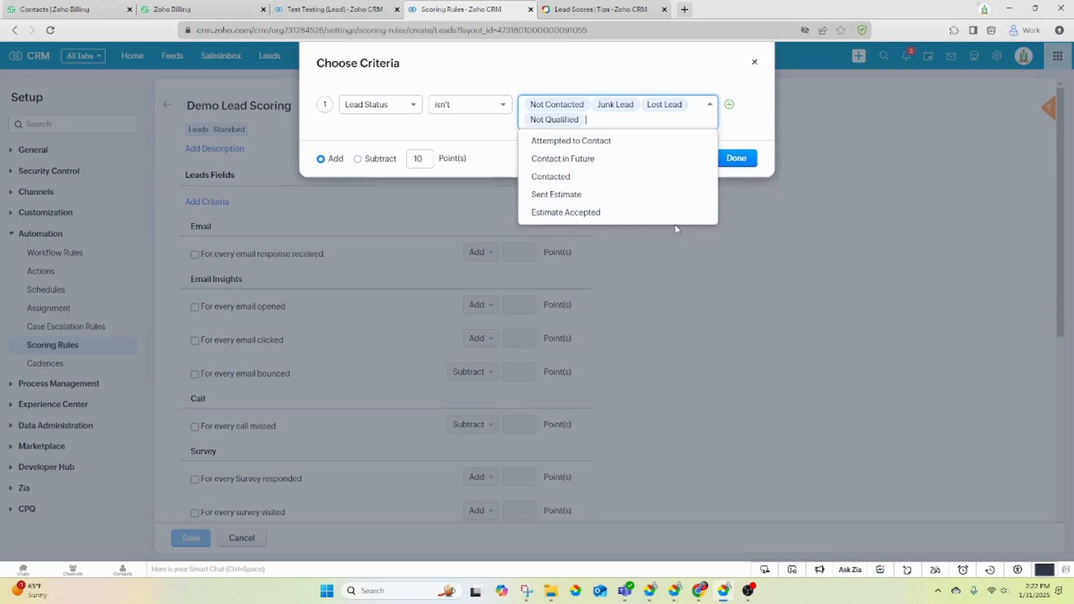
pyautogui.click(662, 54)
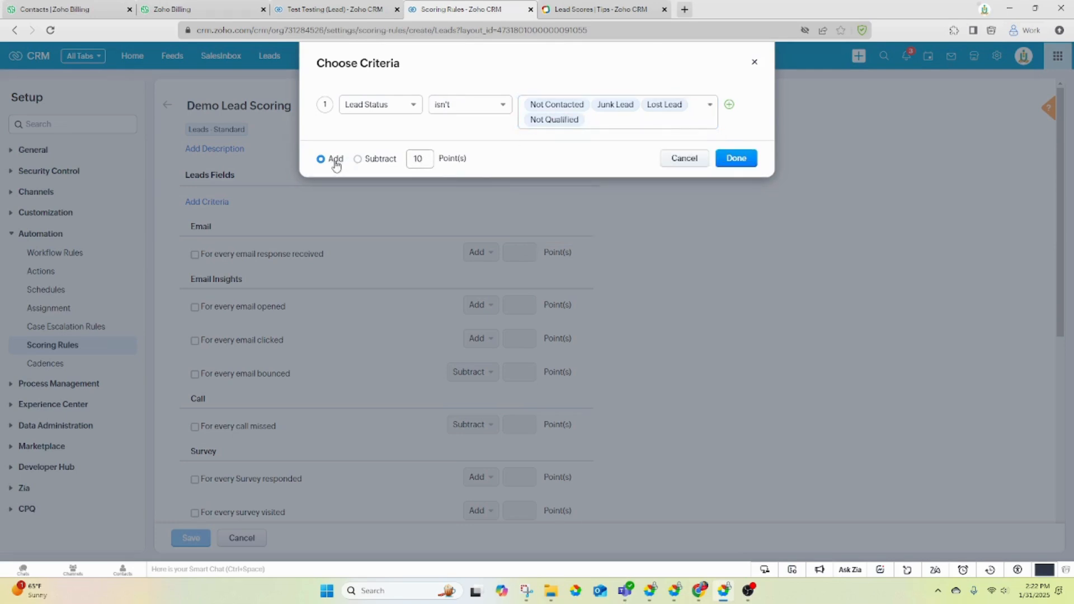
pyautogui.click(724, 161)
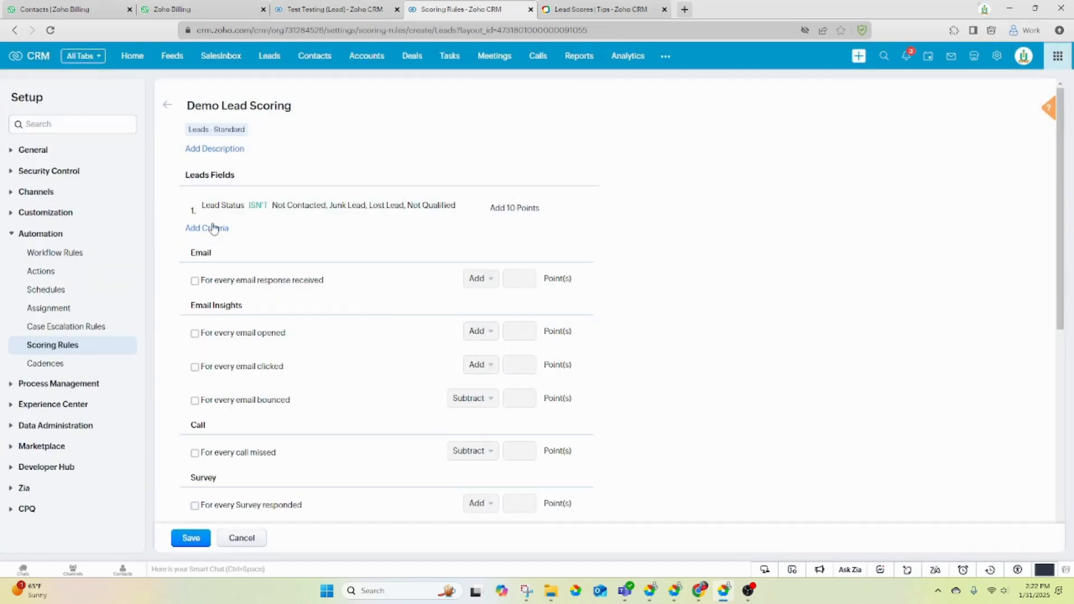
# - Add a second criterion awarding 5 points when City is Dallas
pyautogui.click(212, 228)
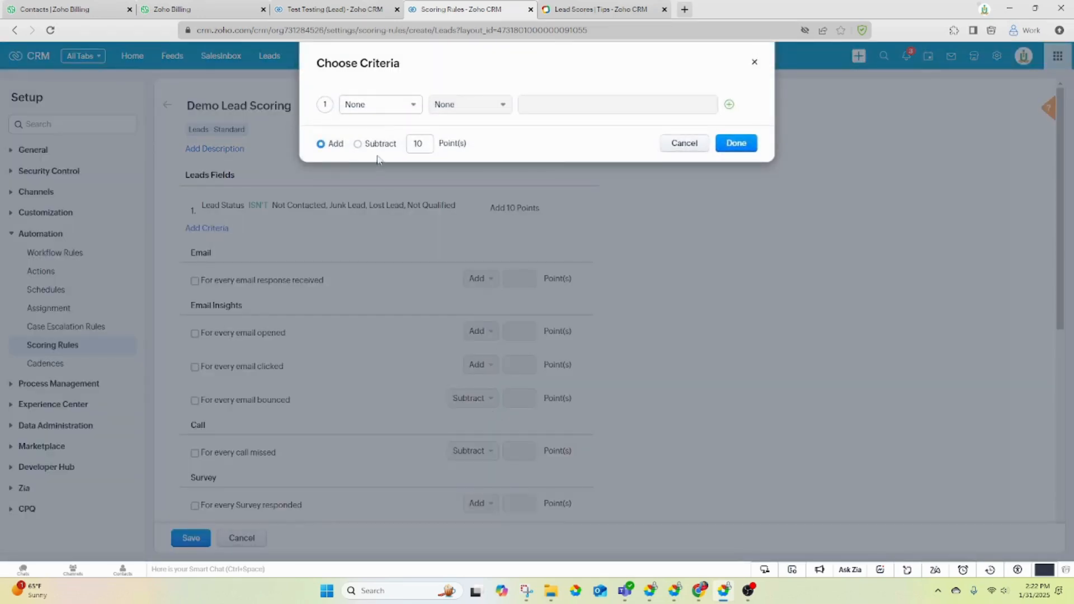
pyautogui.click(387, 105)
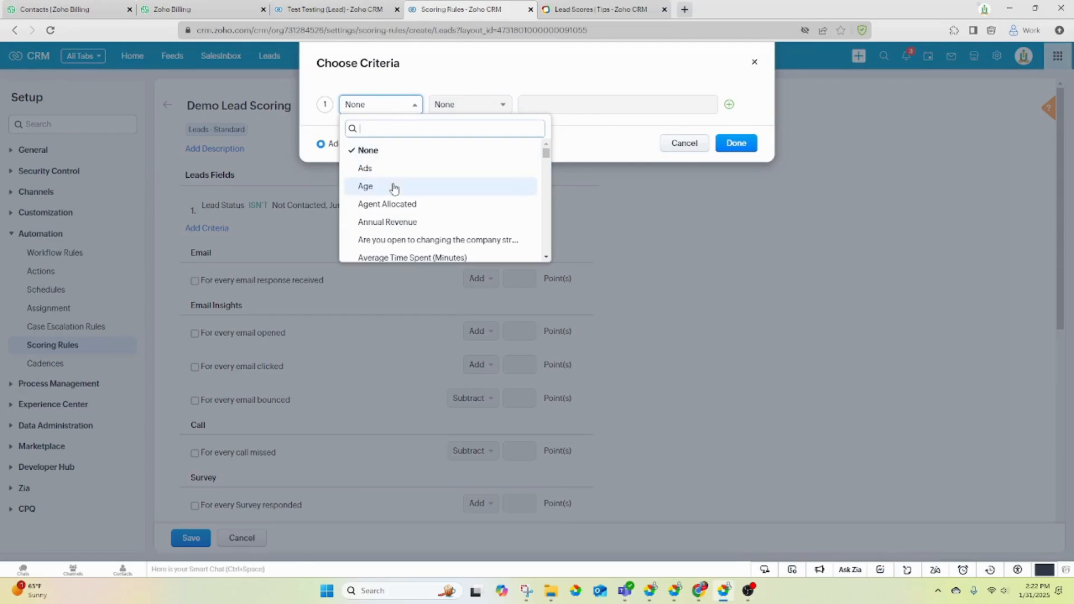
pyautogui.write('ci')
pyautogui.click(365, 150)
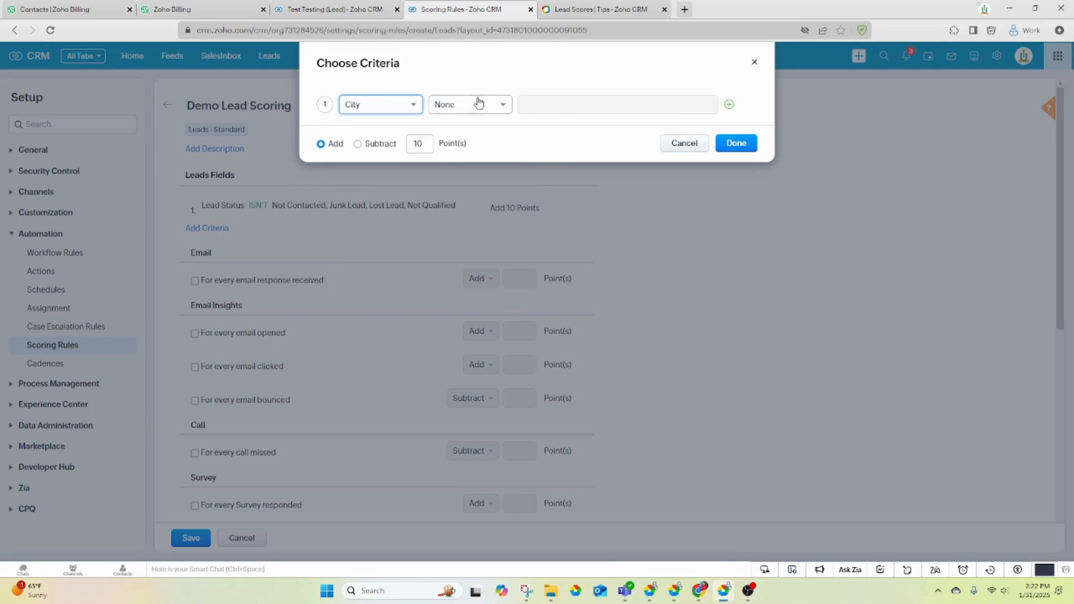
pyautogui.click(479, 105)
pyautogui.click(493, 145)
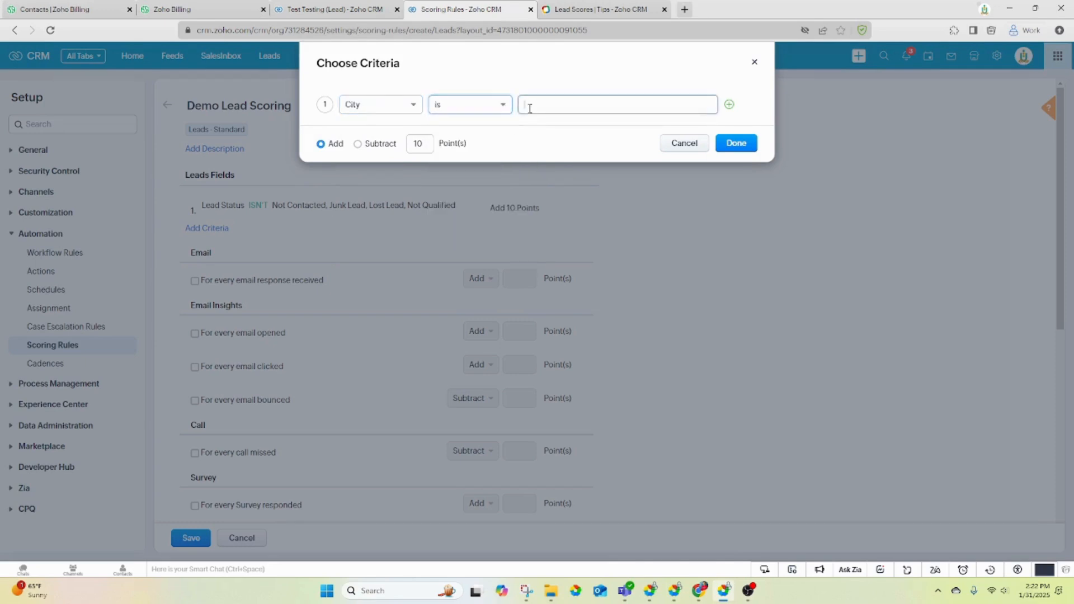
pyautogui.write('Dallas')
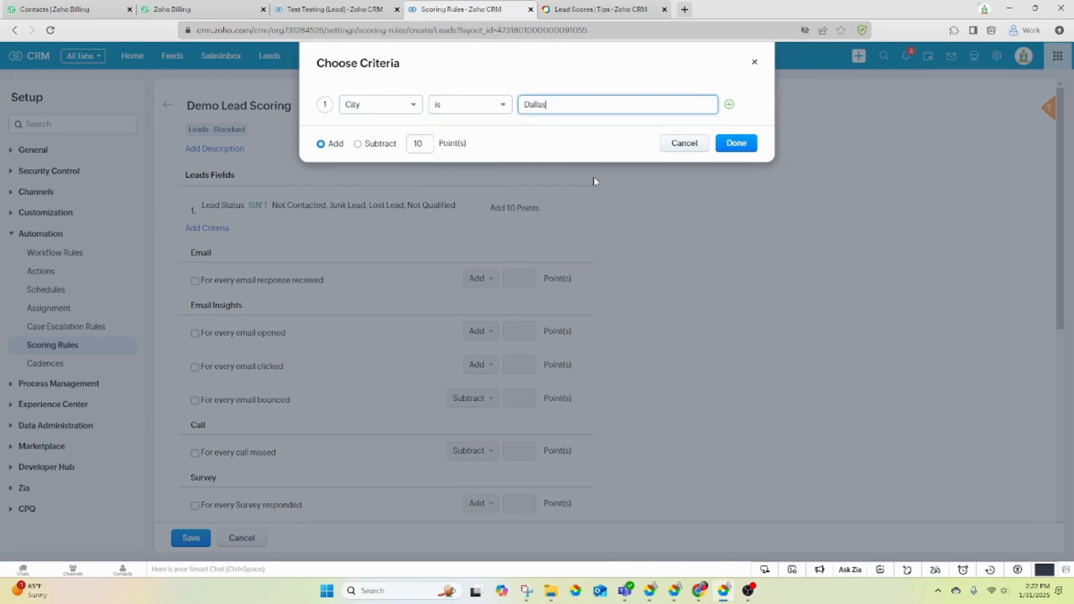
pyautogui.click(408, 149)
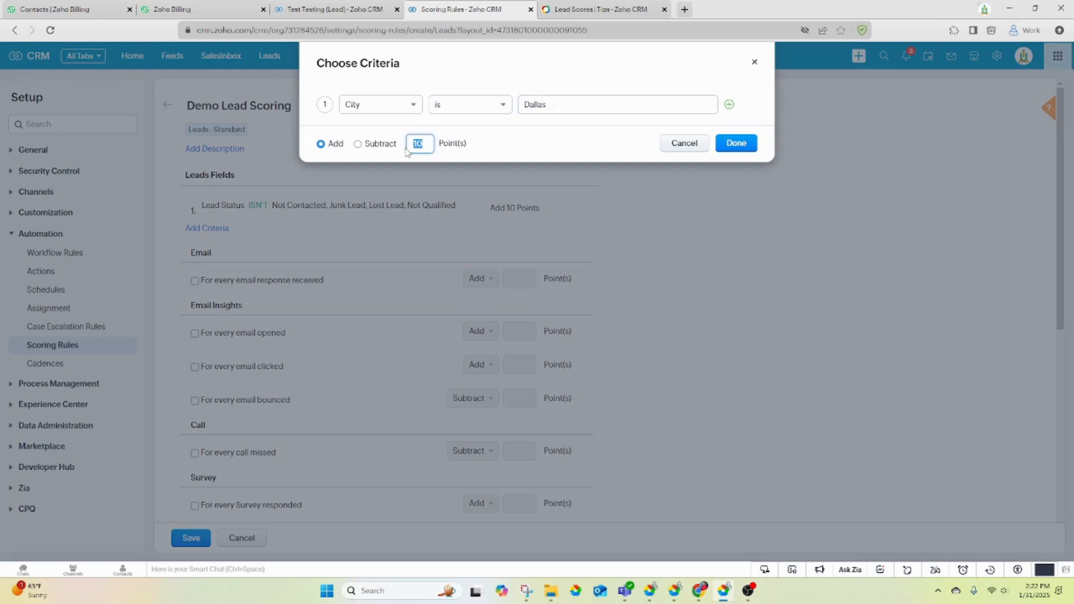
pyautogui.write('5')
pyautogui.click(733, 143)
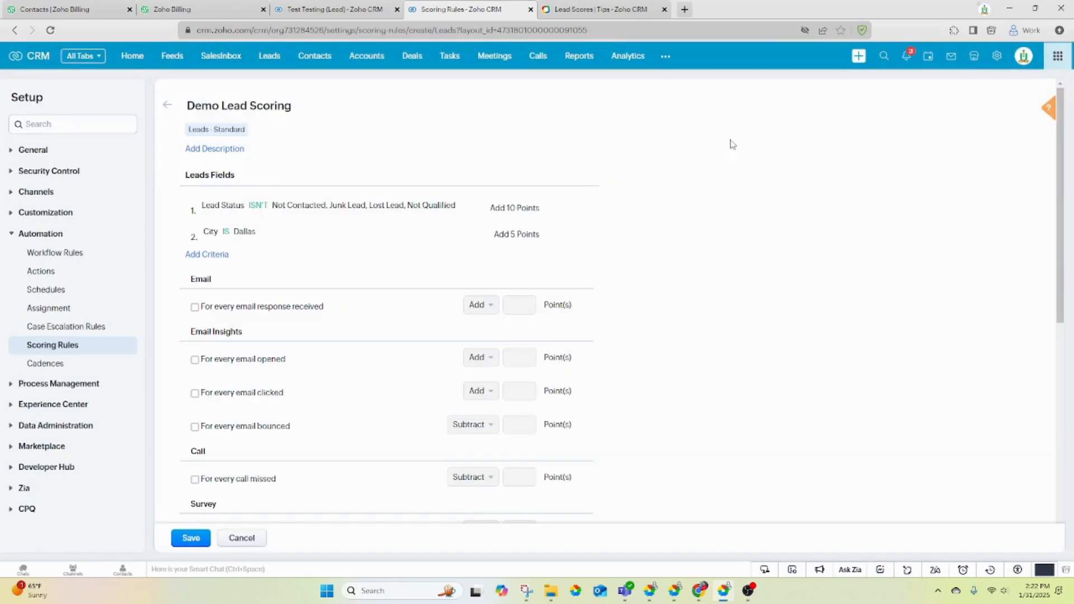
pyautogui.scroll(-1, 229, 294)
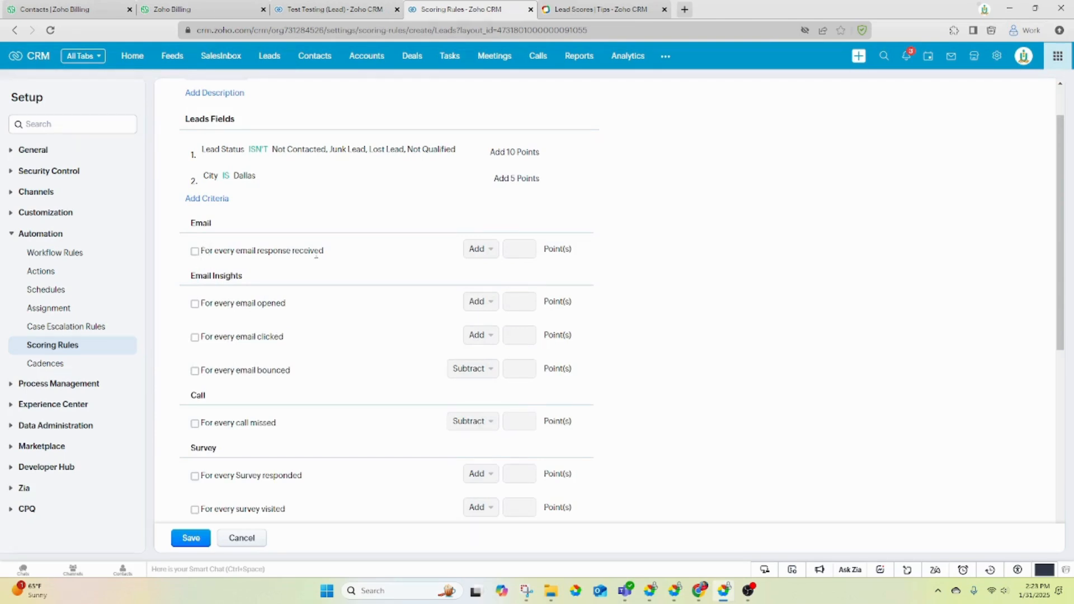
# - Score email insights: add 10 per response, open and click, and subtract 10 per bounced email
pyautogui.click(195, 252)
pyautogui.click(194, 304)
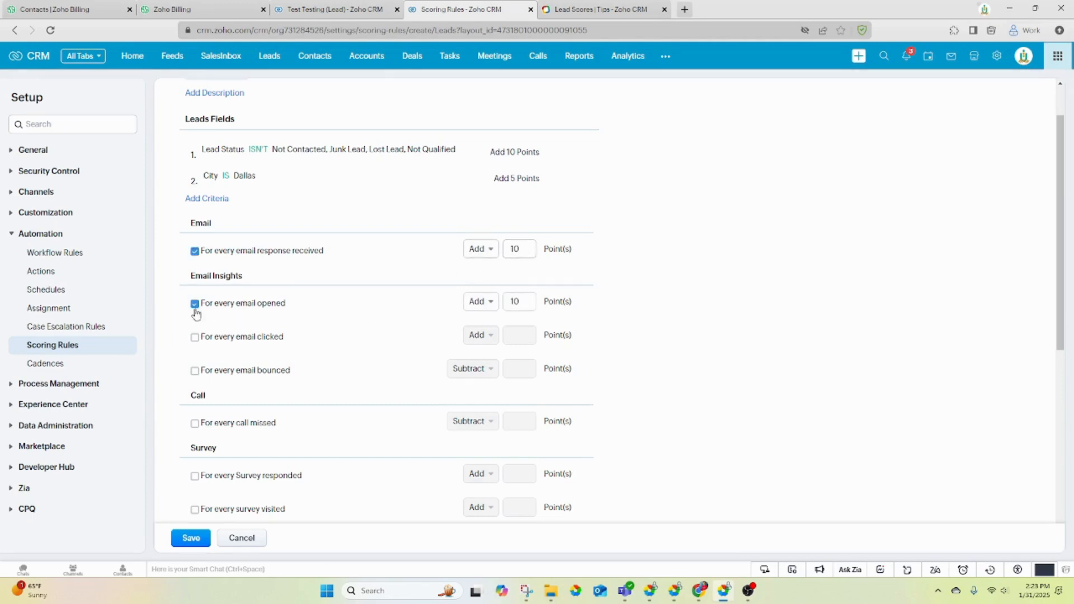
pyautogui.click(195, 338)
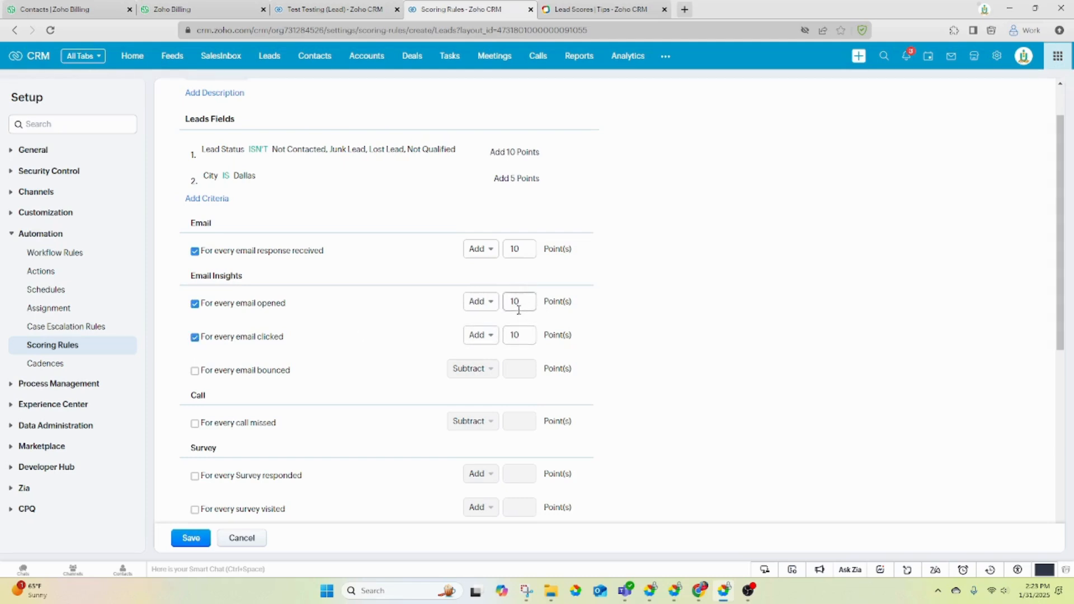
pyautogui.click(477, 305)
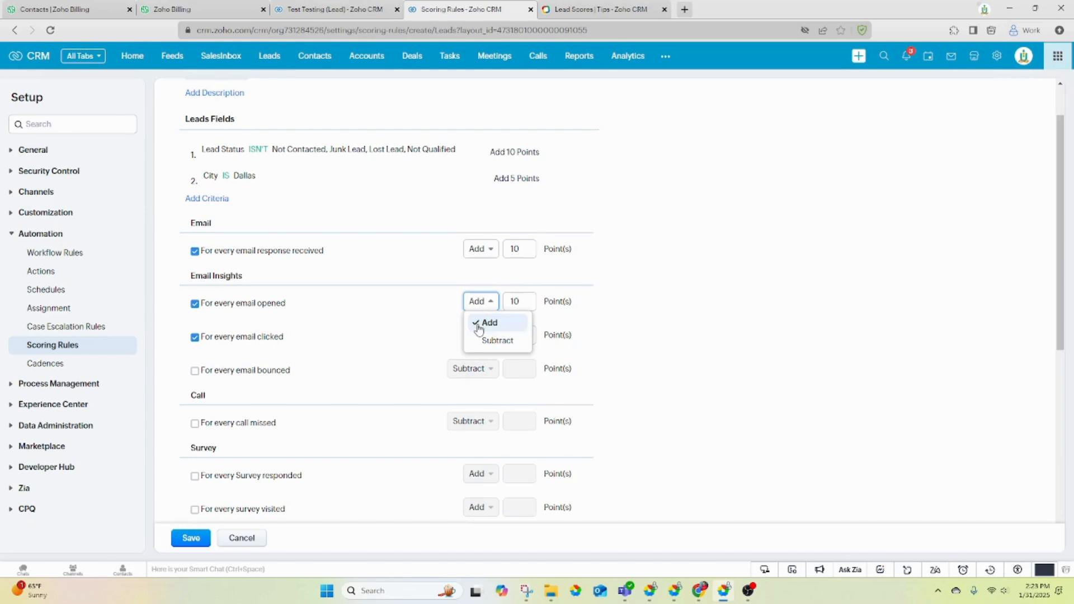
pyautogui.click(482, 302)
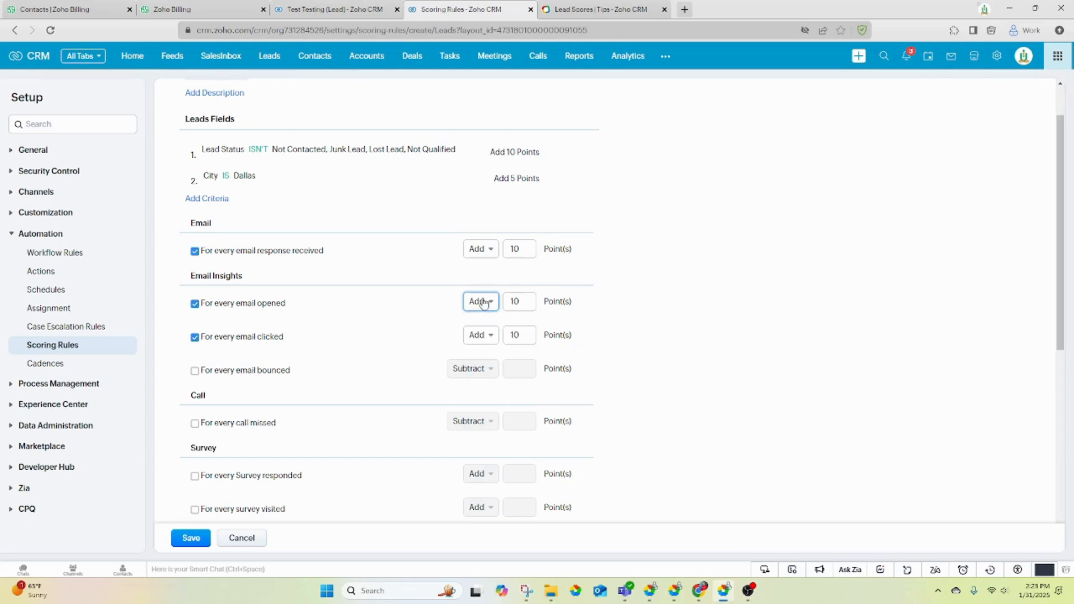
pyautogui.click(195, 371)
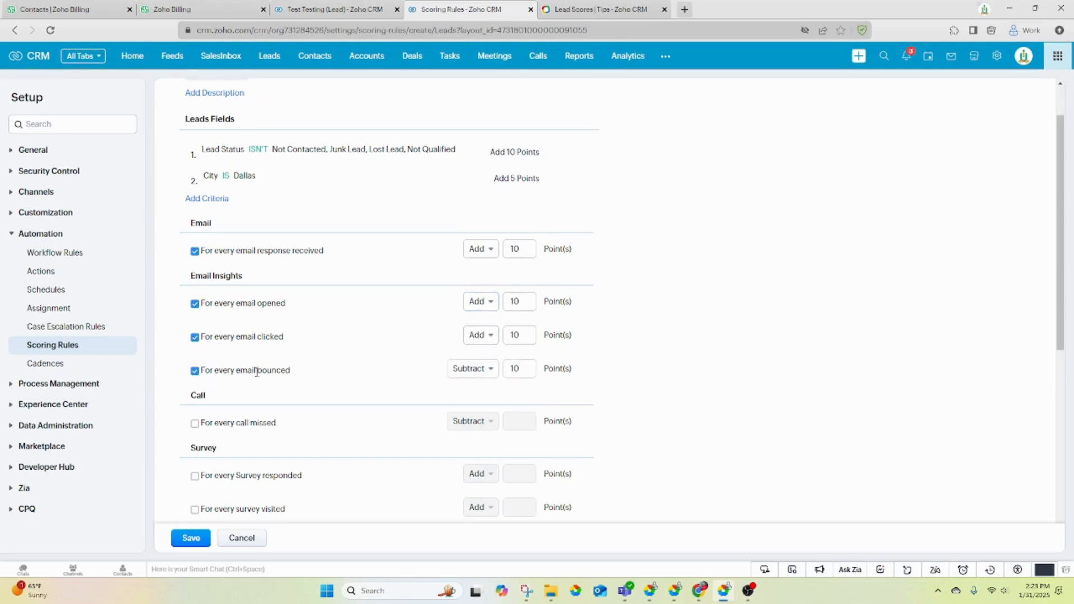
pyautogui.click(520, 369)
pyautogui.scroll(-2, 379, 379)
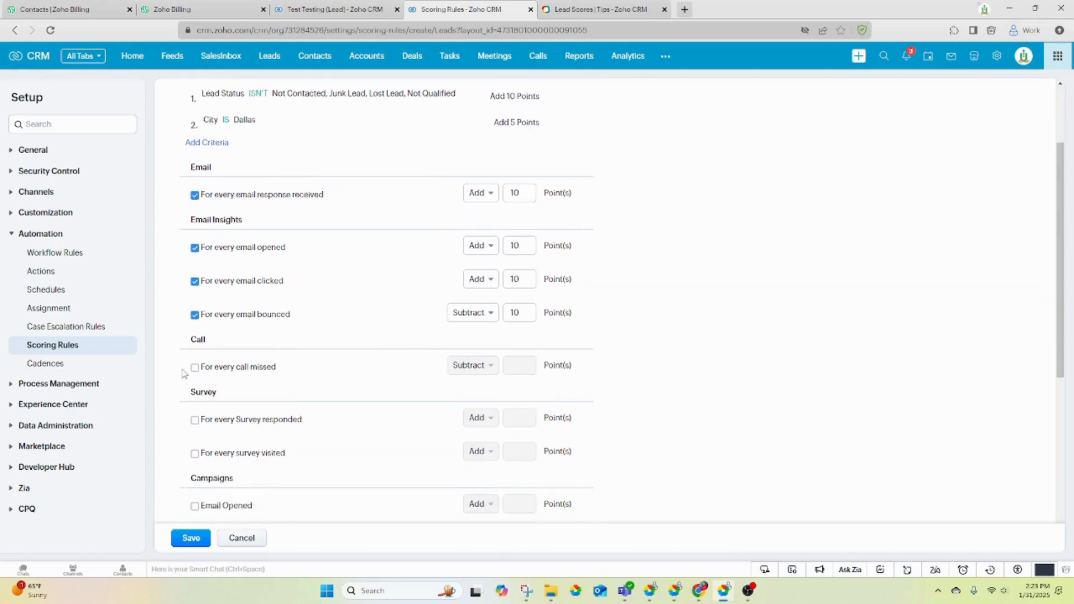
pyautogui.scroll(-2, 197, 377)
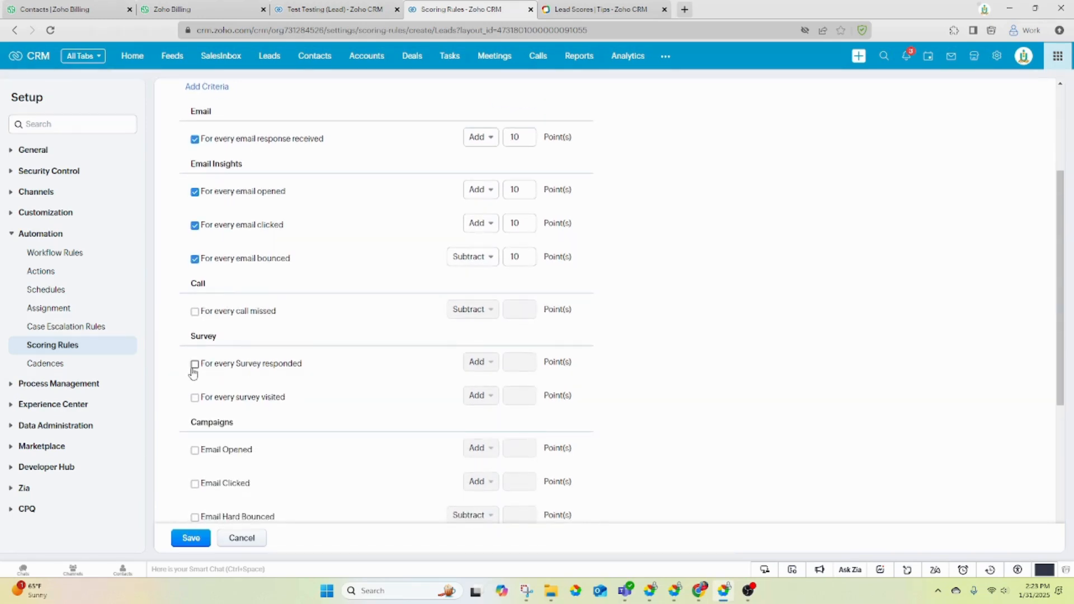
pyautogui.scroll(-4, 193, 374)
# - Score campaigns: add 10 for Email Opened and Clicked, subtract 10 Hard Bounced, 5 Soft Bounced
pyautogui.click(194, 338)
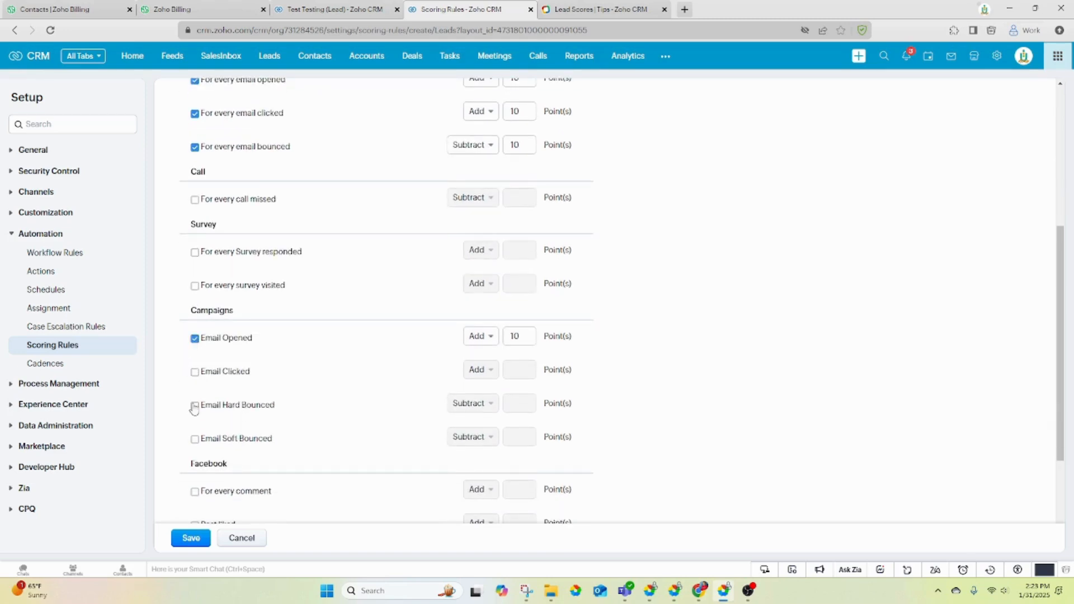
pyautogui.scroll(2, 311, 355)
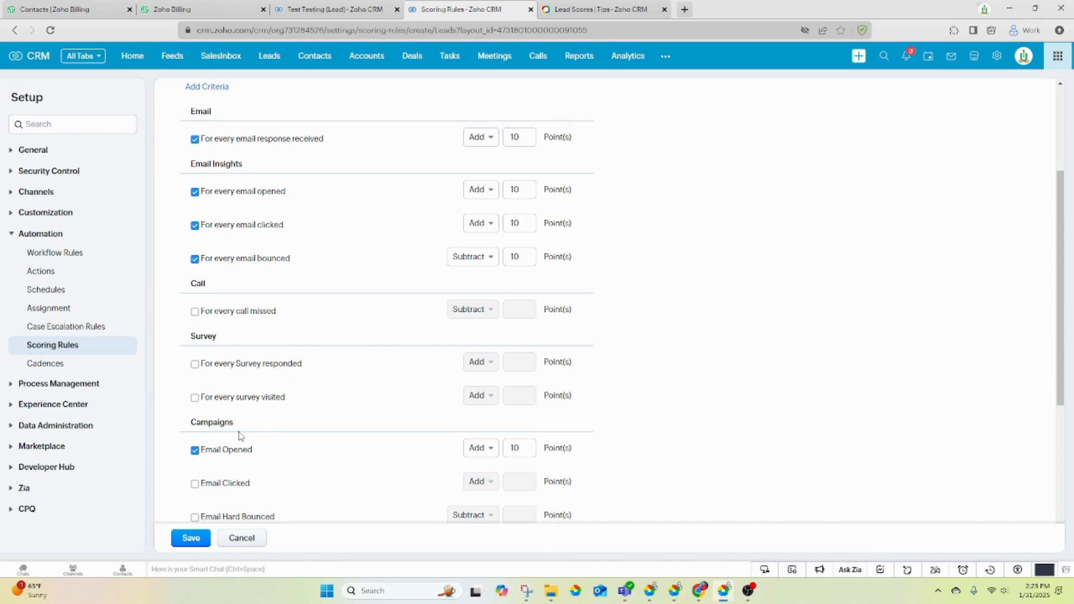
pyautogui.scroll(-2, 241, 436)
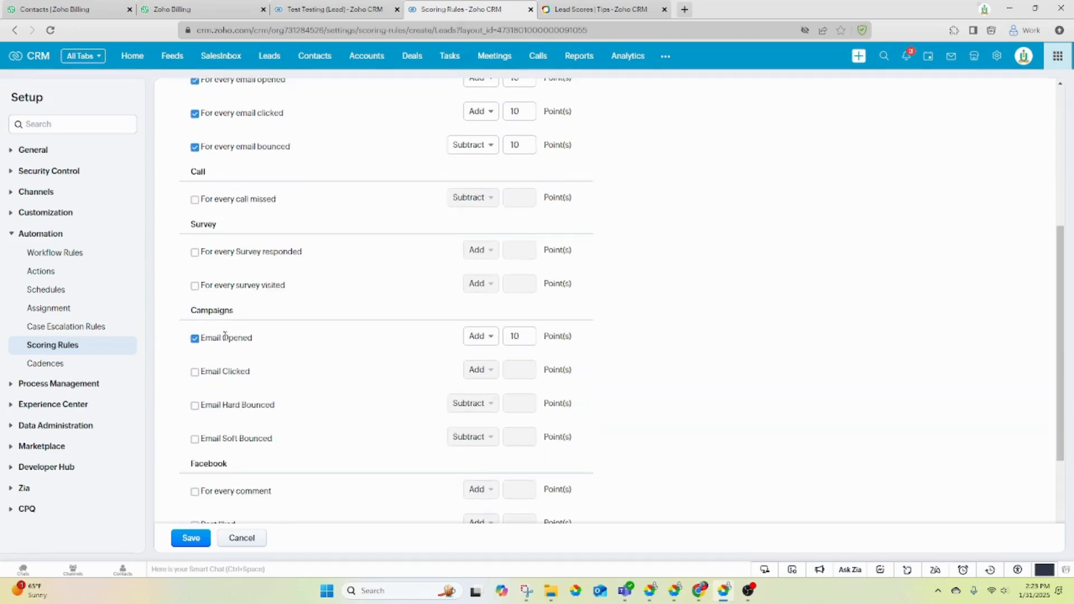
pyautogui.scroll(4, 256, 434)
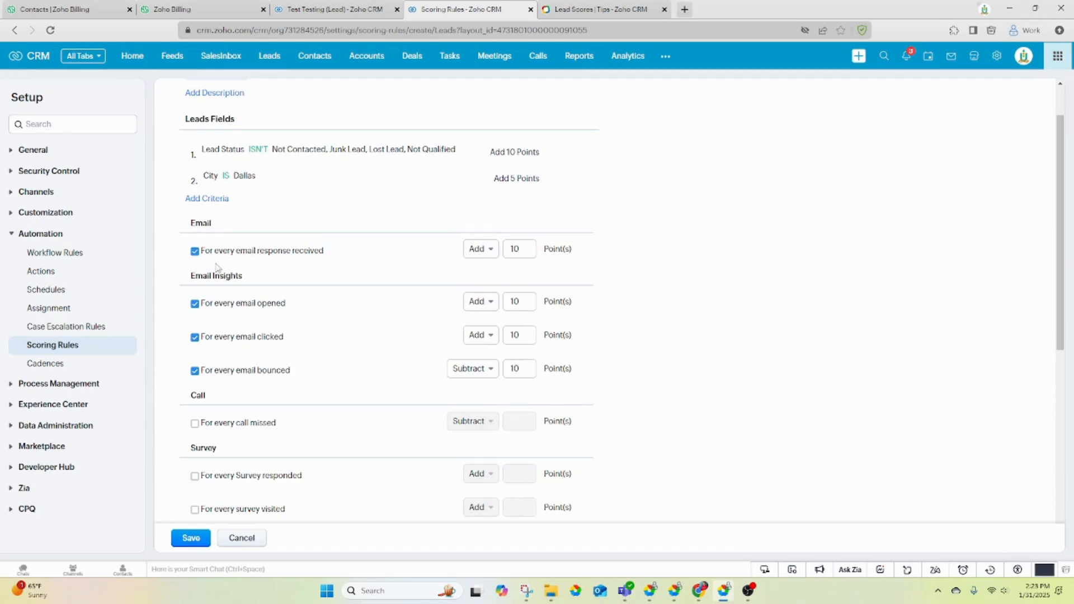
pyautogui.scroll(-5, 305, 401)
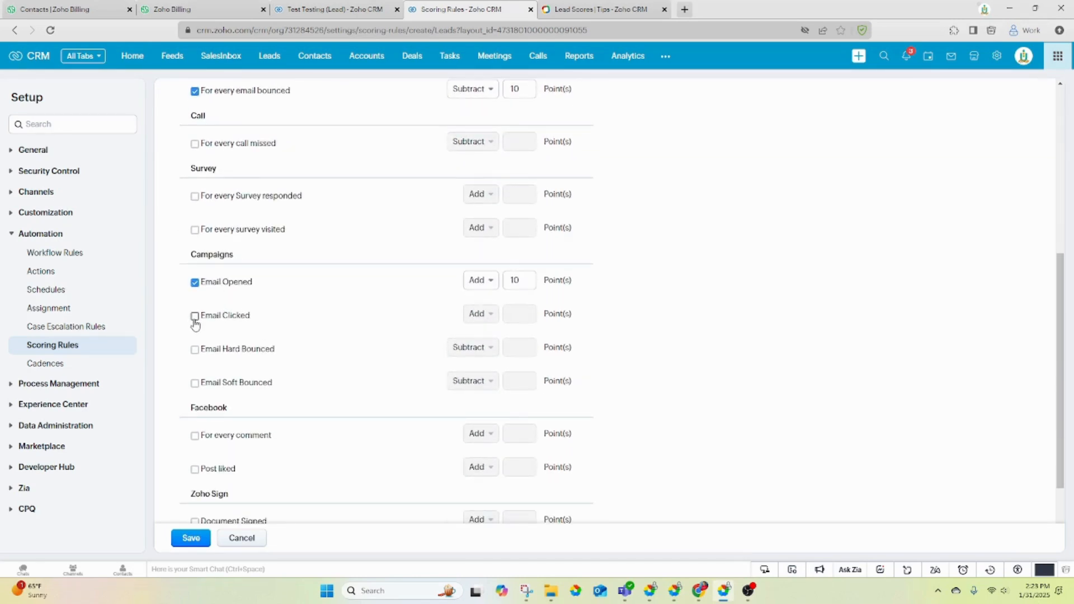
pyautogui.click(195, 316)
pyautogui.click(195, 351)
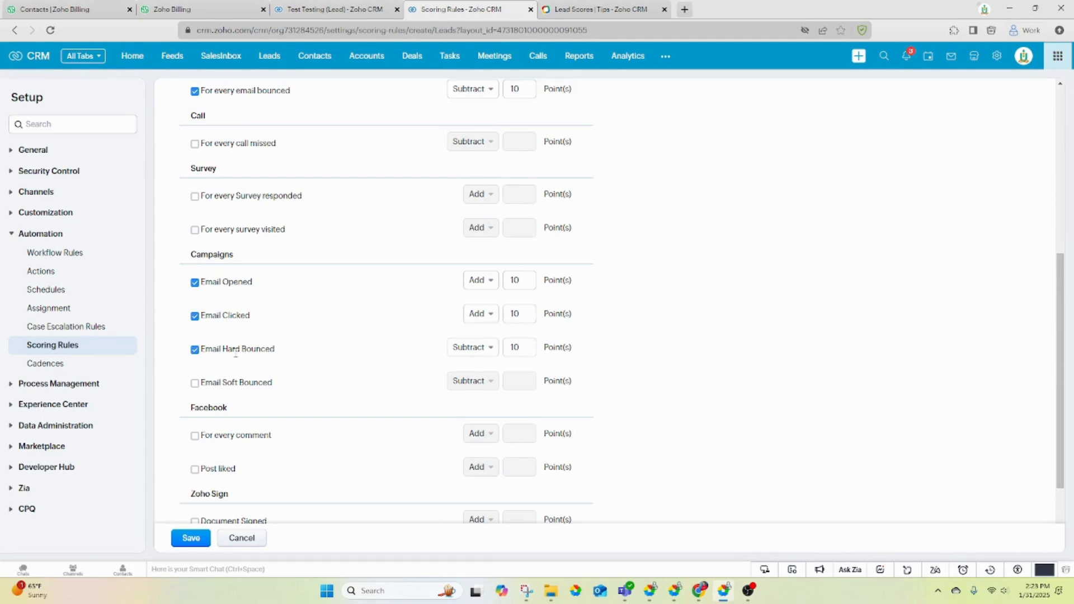
pyautogui.click(195, 384)
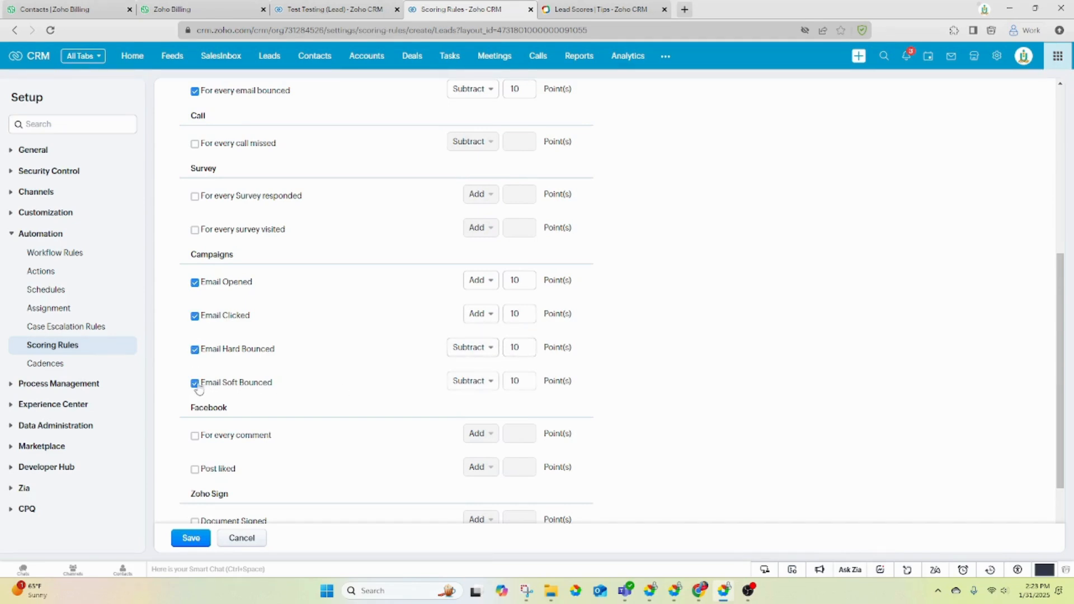
pyautogui.doubleClick(514, 382)
pyautogui.write('5')
pyautogui.scroll(-2, 910, 322)
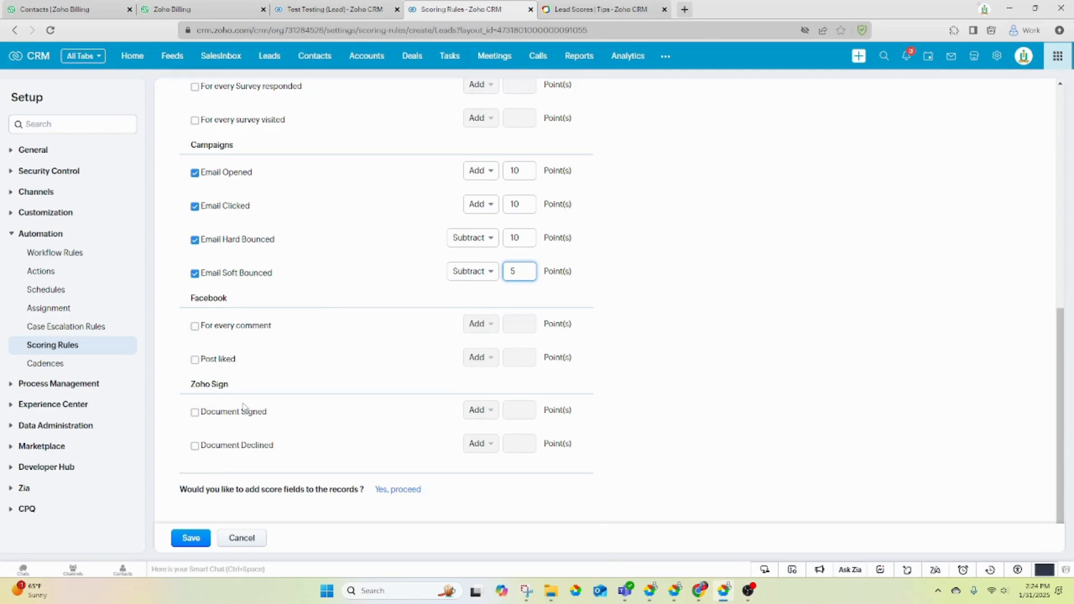
# - Award 10 points per Facebook comment and 5 points per liked post
pyautogui.click(195, 326)
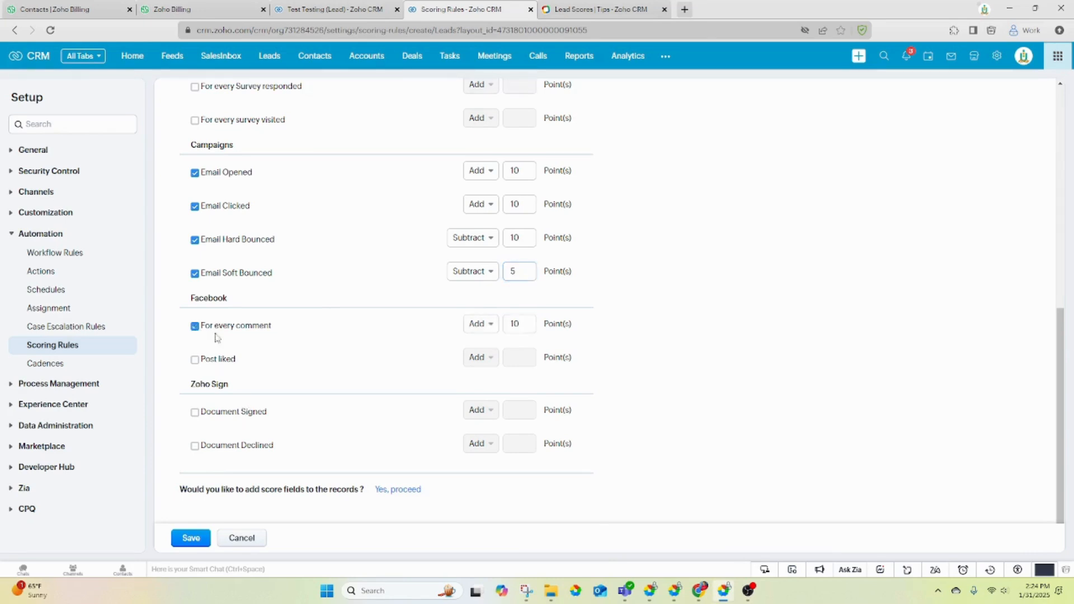
pyautogui.click(195, 360)
pyautogui.doubleClick(527, 357)
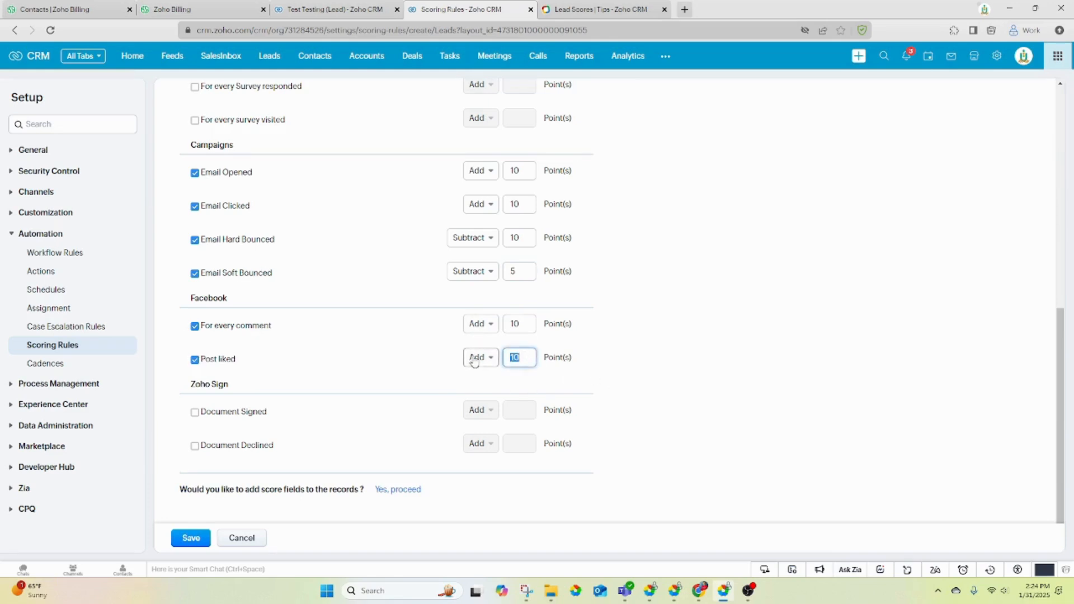
pyautogui.write('5')
pyautogui.click(812, 356)
# - Save the Demo Lead Scoring rule
pyautogui.moveTo(180, 494); pyautogui.dragTo(458, 492)
pyautogui.click(456, 493)
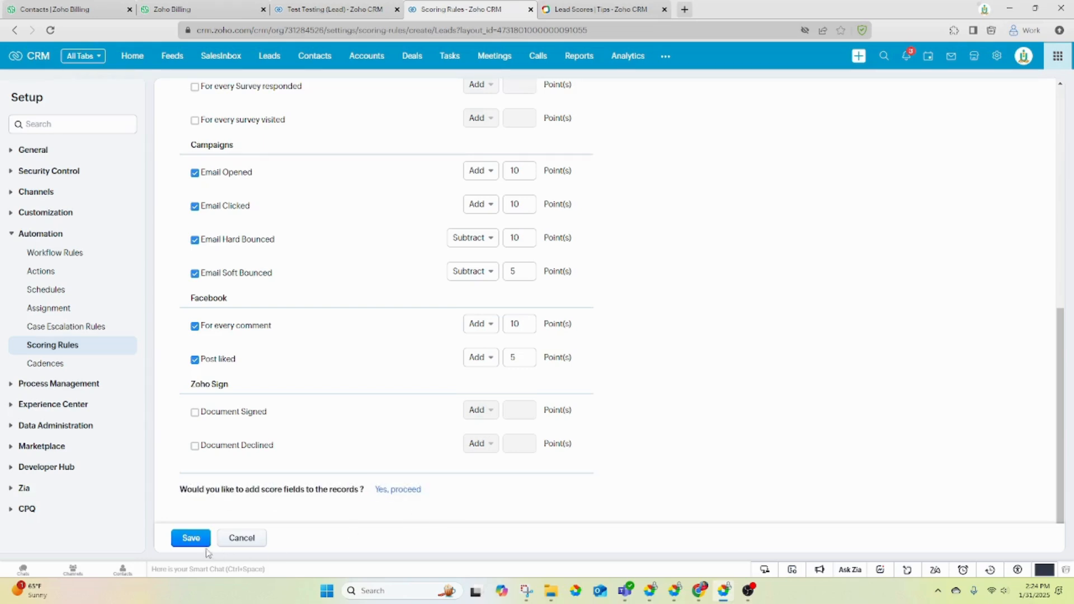
pyautogui.click(190, 537)
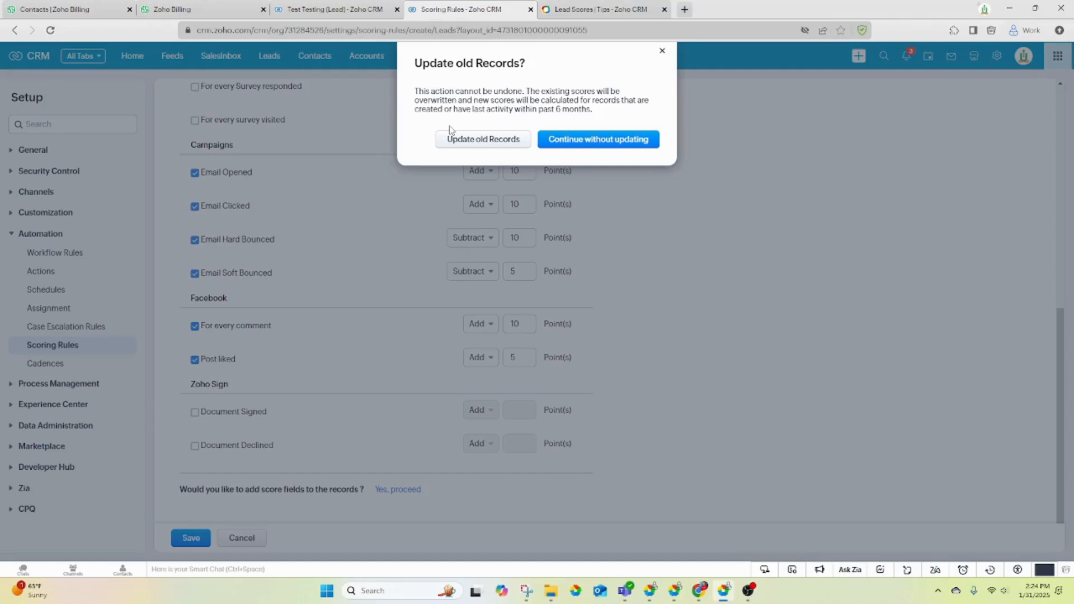
# - Update old records with the new rule and dismiss the notification banner
pyautogui.click(472, 144)
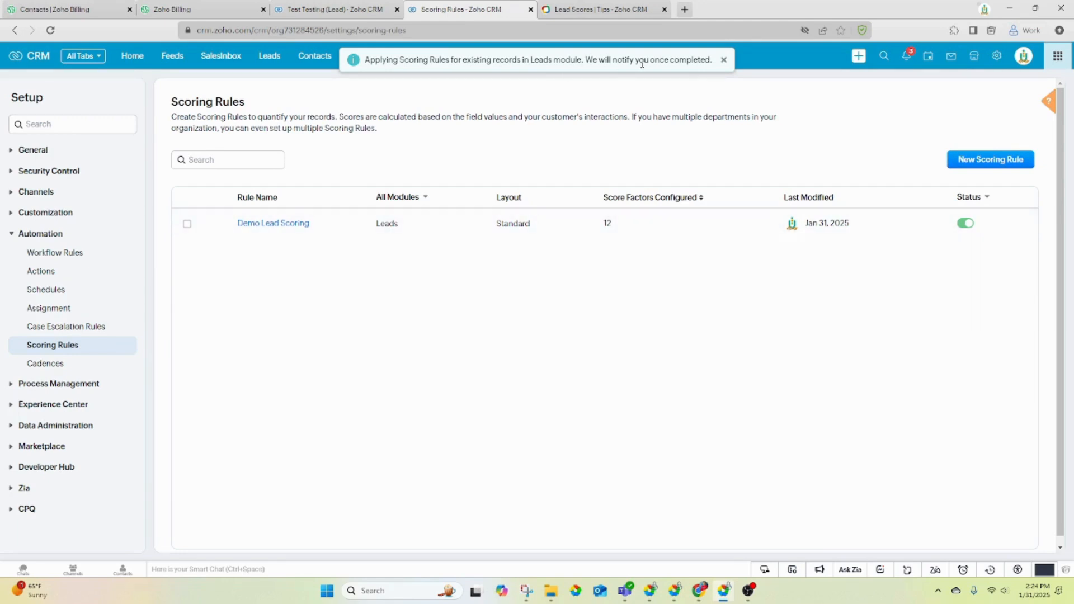
pyautogui.click(723, 60)
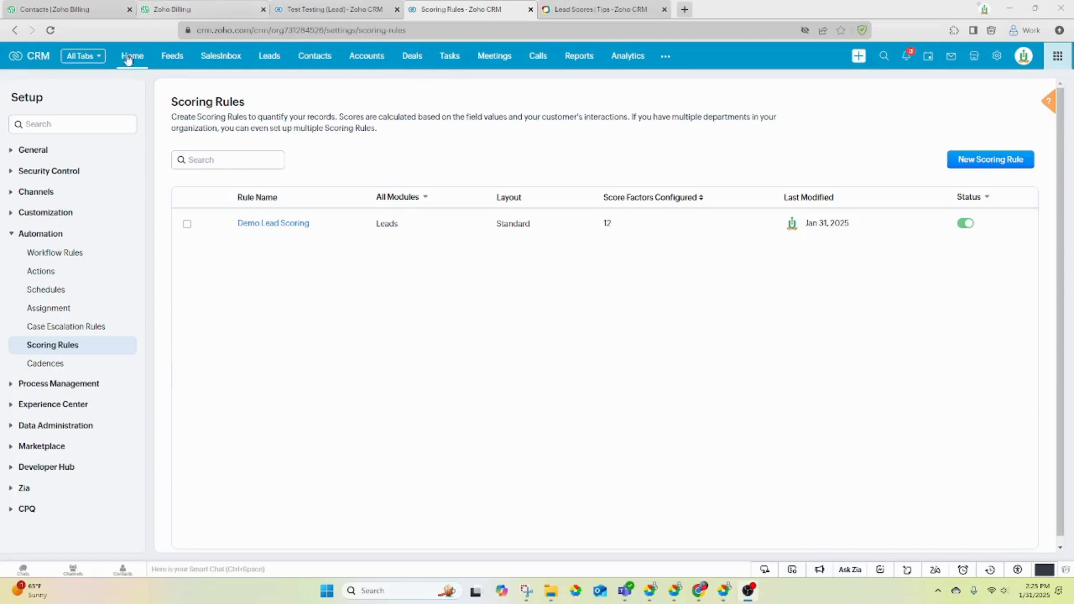
# - Open a lead from the Leads list and scroll to its scoring results: 40 touch points, score 40
pyautogui.click(269, 58)
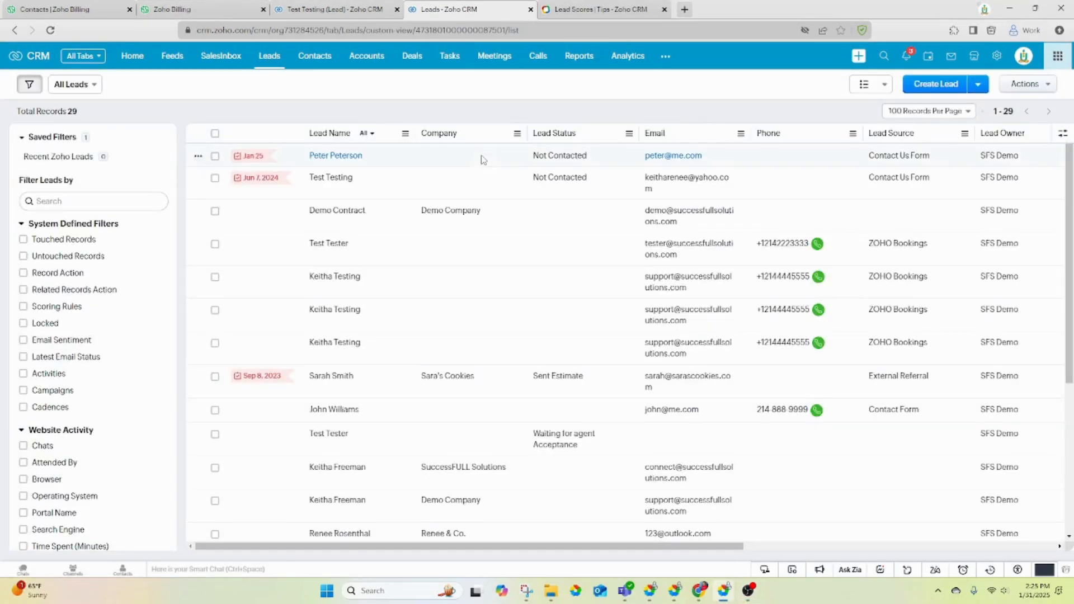
pyautogui.moveTo(595, 552)
pyautogui.mouseDown()
pyautogui.moveTo(903, 552)
pyautogui.moveTo(591, 552)
pyautogui.mouseUp()
pyautogui.click(388, 187)
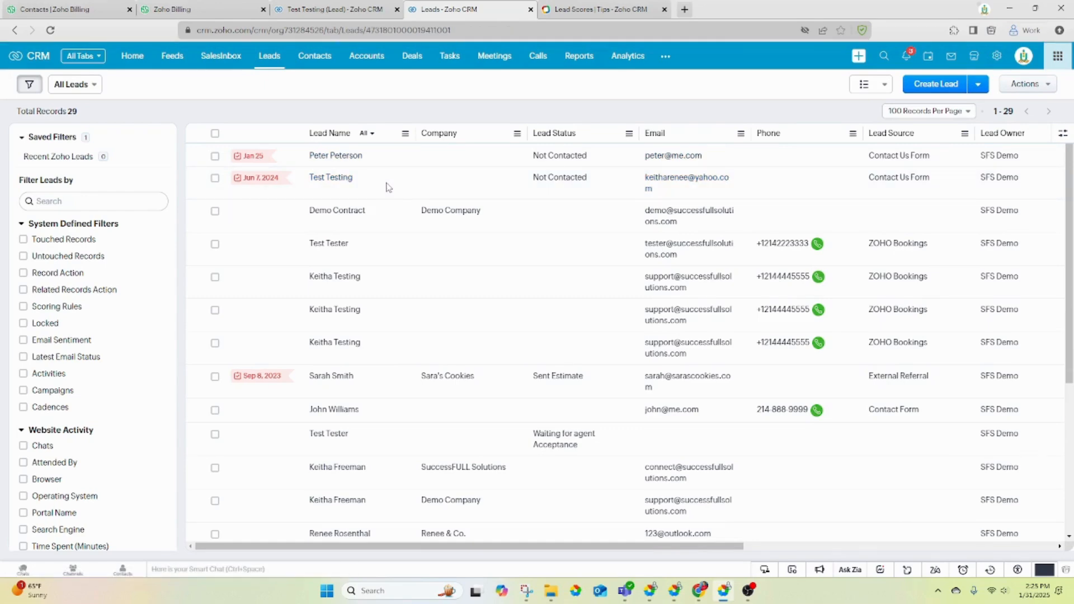
pyautogui.scroll(-10, 403, 278)
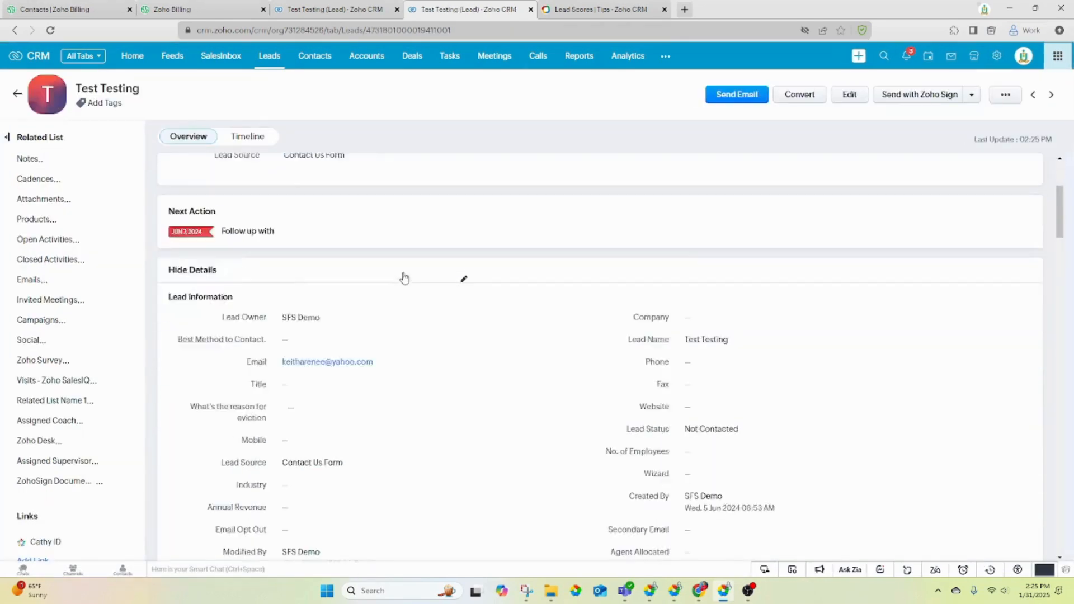
pyautogui.scroll(-10, 402, 277)
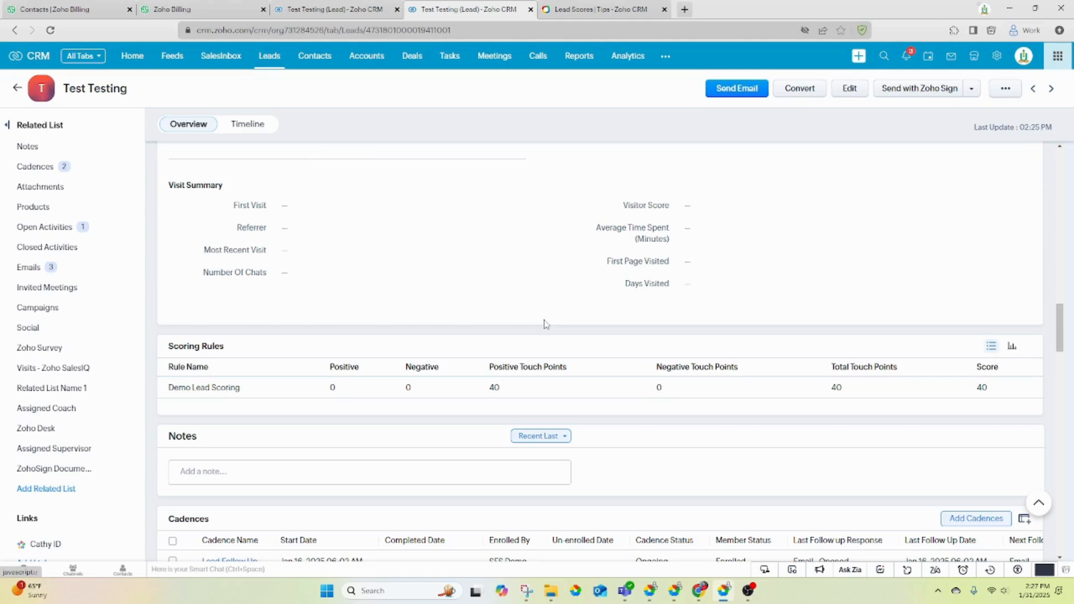
pyautogui.scroll(3, 546, 324)
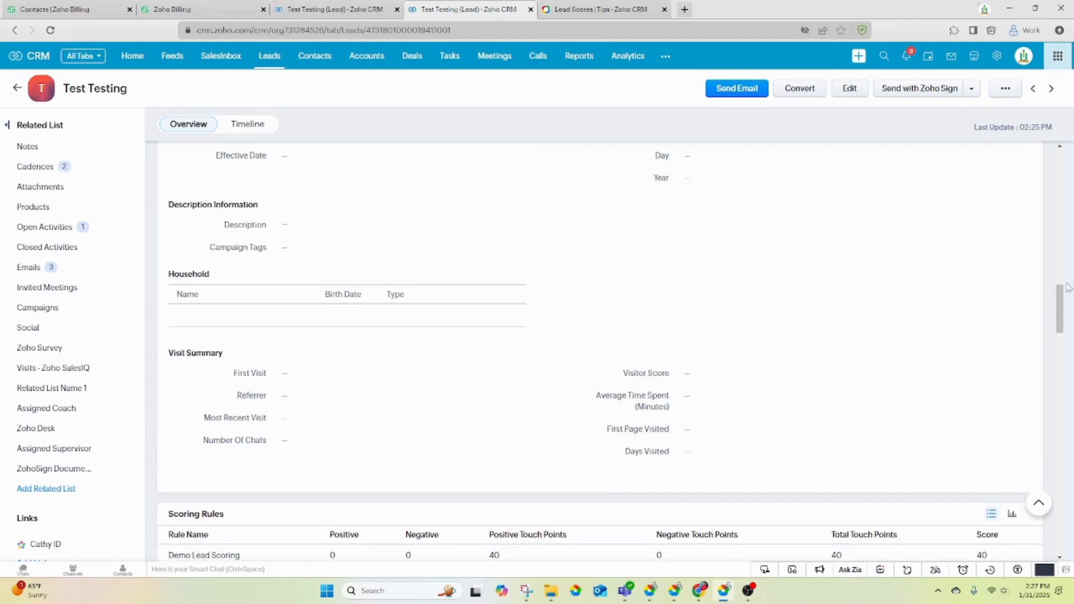
pyautogui.scroll(-3, 534, 305)
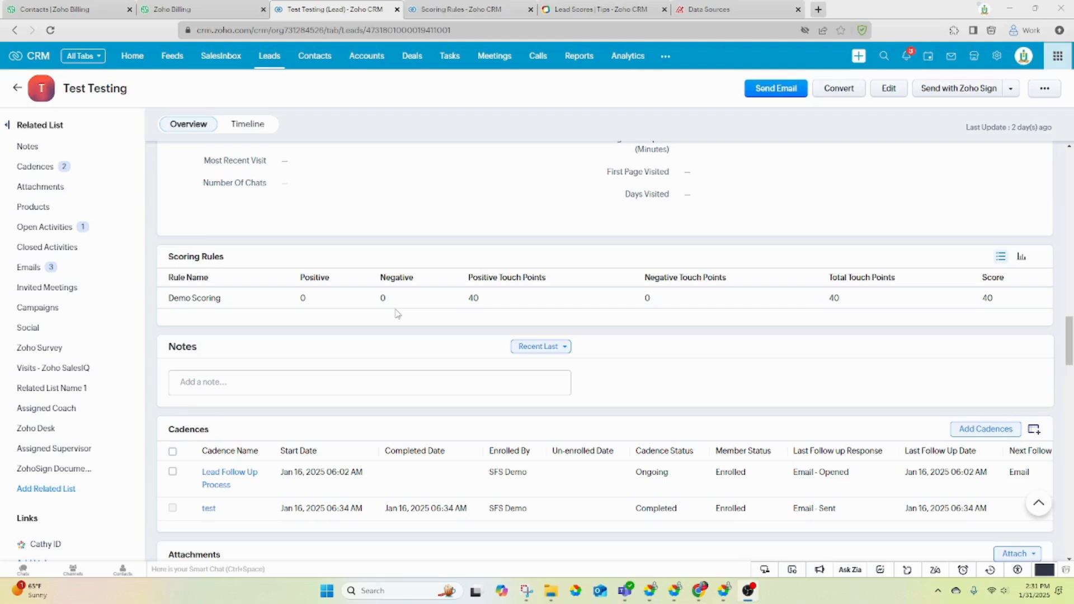
# - Review the Leads fields synced in Zoho Analytics' CRM setup, then return to the Scoring Rules list
pyautogui.click(717, 14)
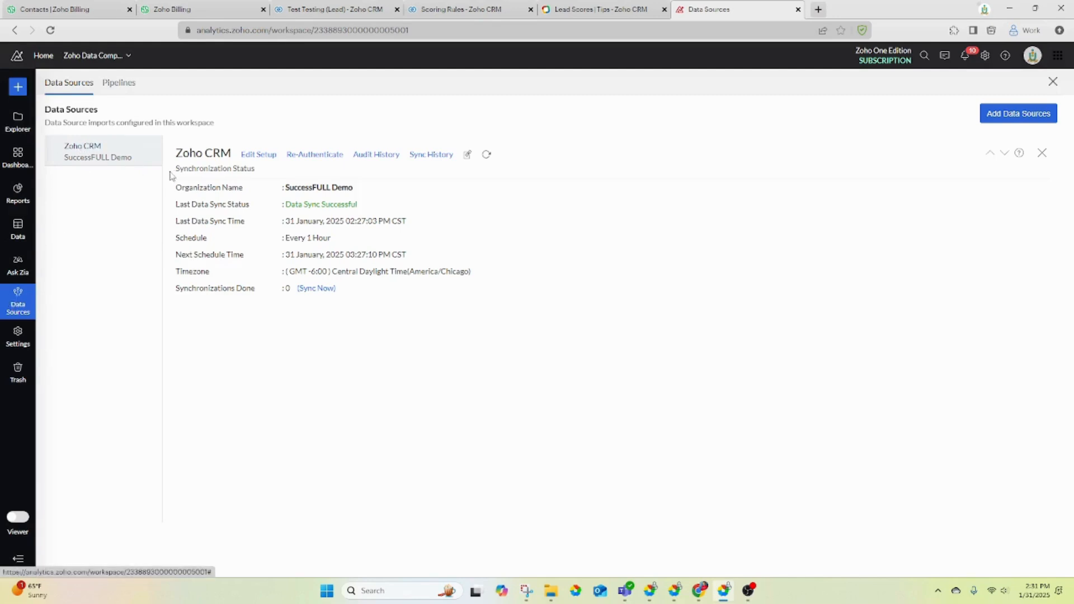
pyautogui.click(270, 158)
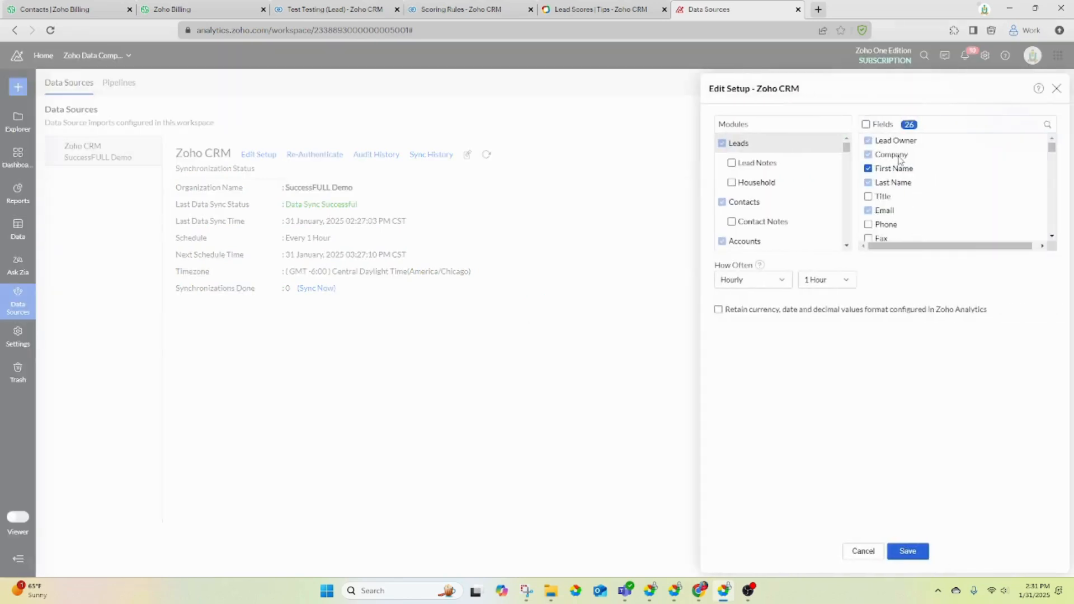
pyautogui.scroll(-1, 902, 155)
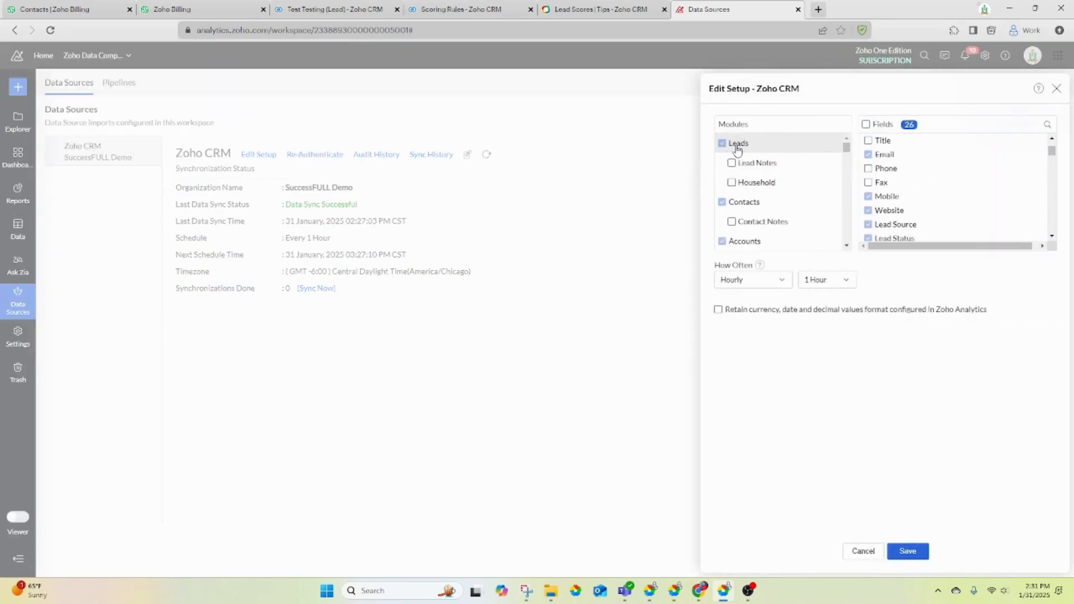
pyautogui.scroll(-3, 957, 178)
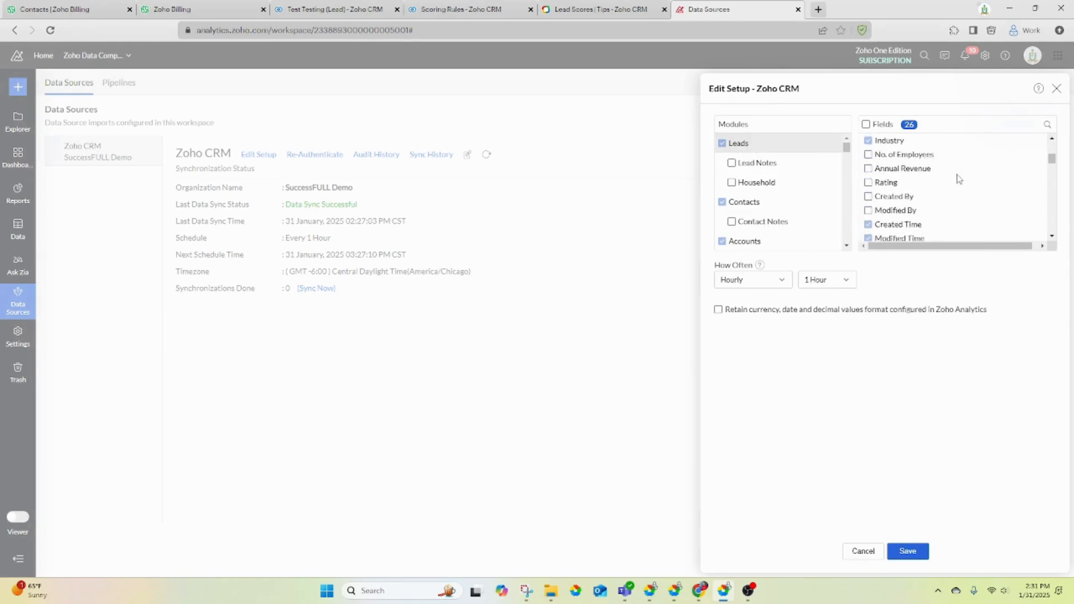
pyautogui.scroll(-10, 958, 178)
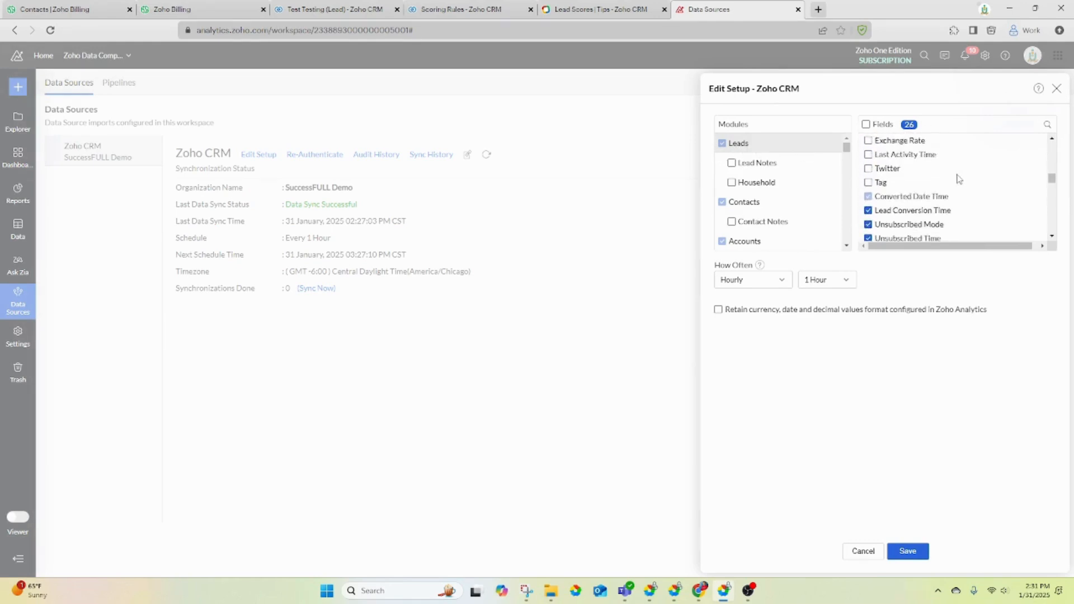
pyautogui.scroll(-10, 957, 177)
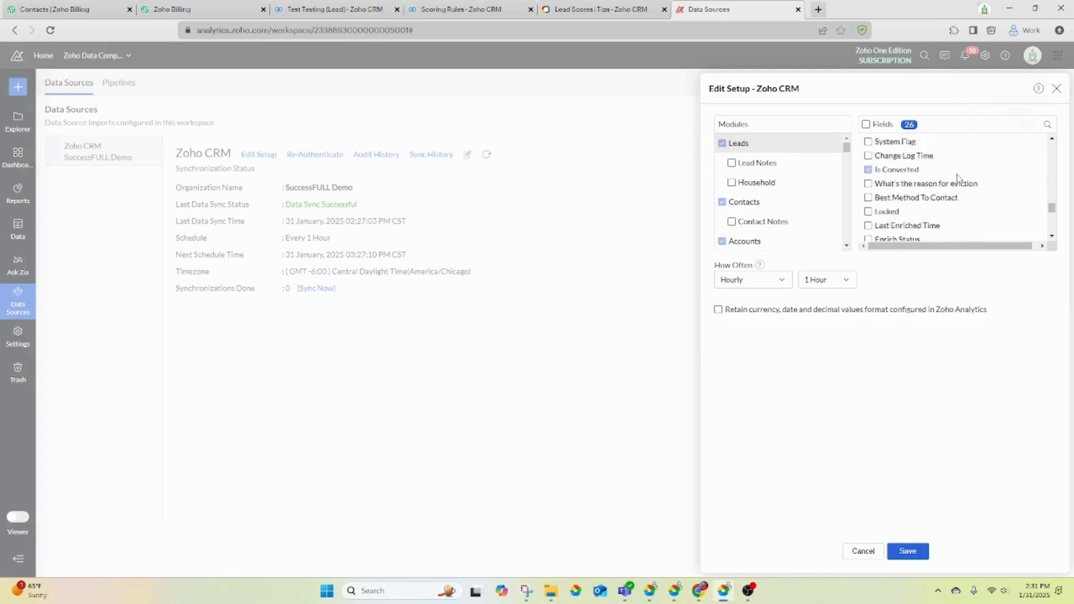
pyautogui.scroll(-6, 958, 178)
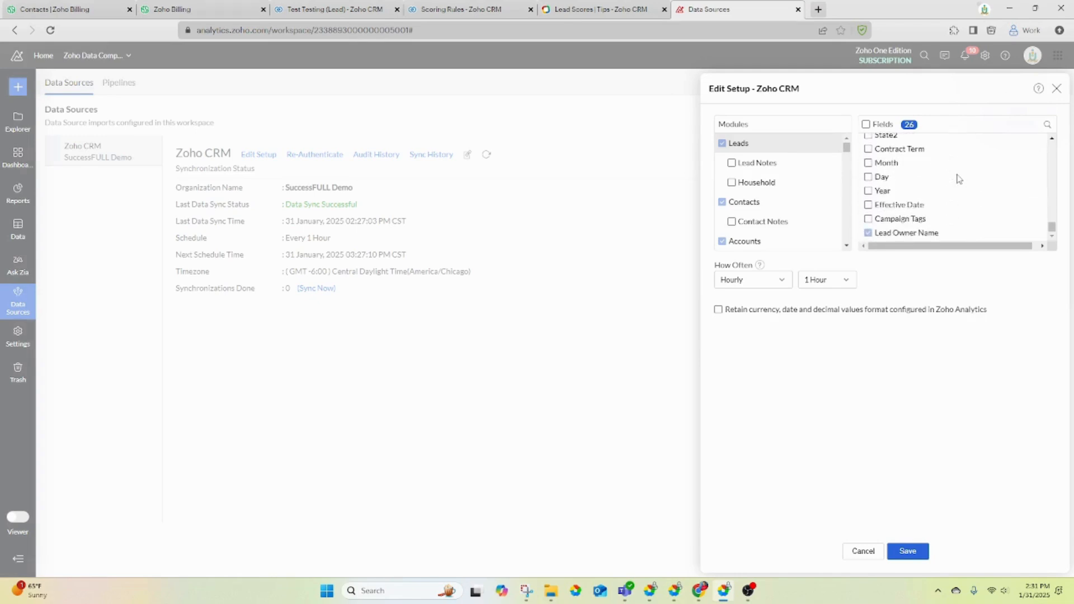
pyautogui.click(436, 8)
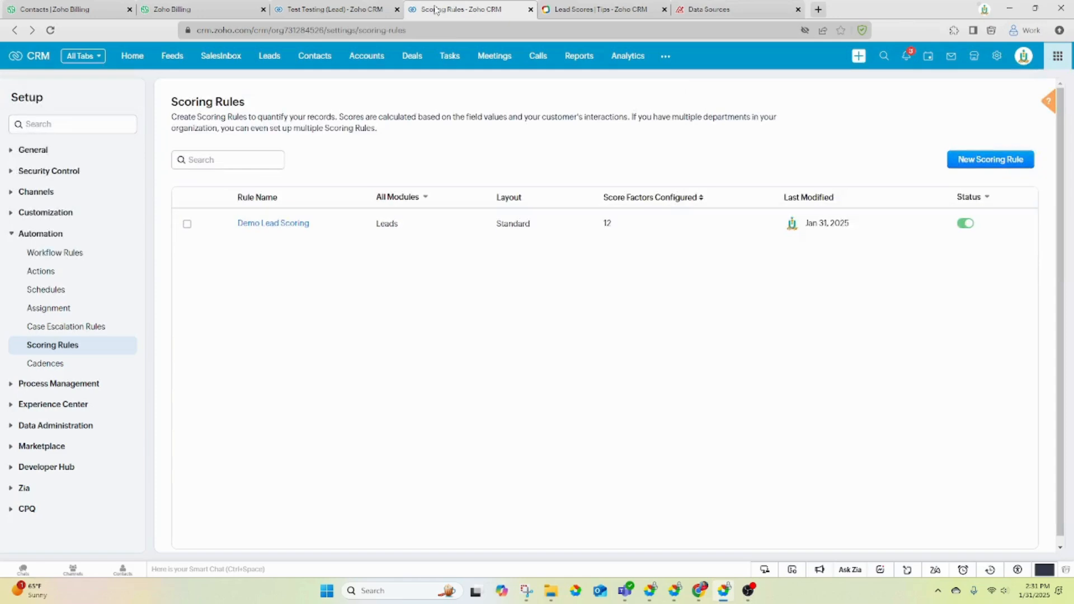
# - In the Demo Lead Scoring rule, add a 'Touch Point Total' field based on Touch Point Score
pyautogui.click(260, 224)
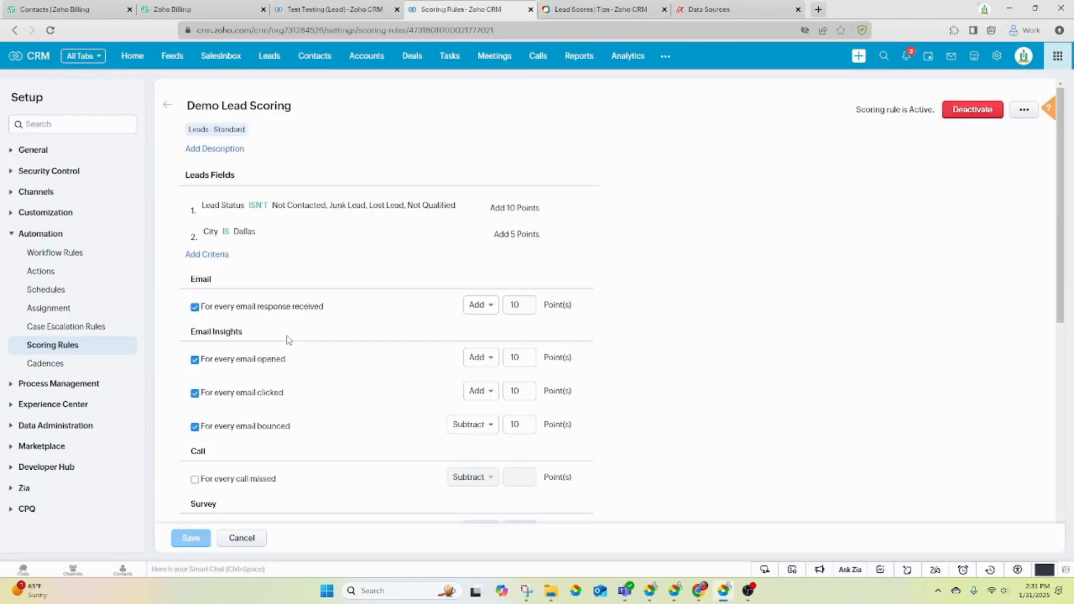
pyautogui.scroll(-8, 351, 440)
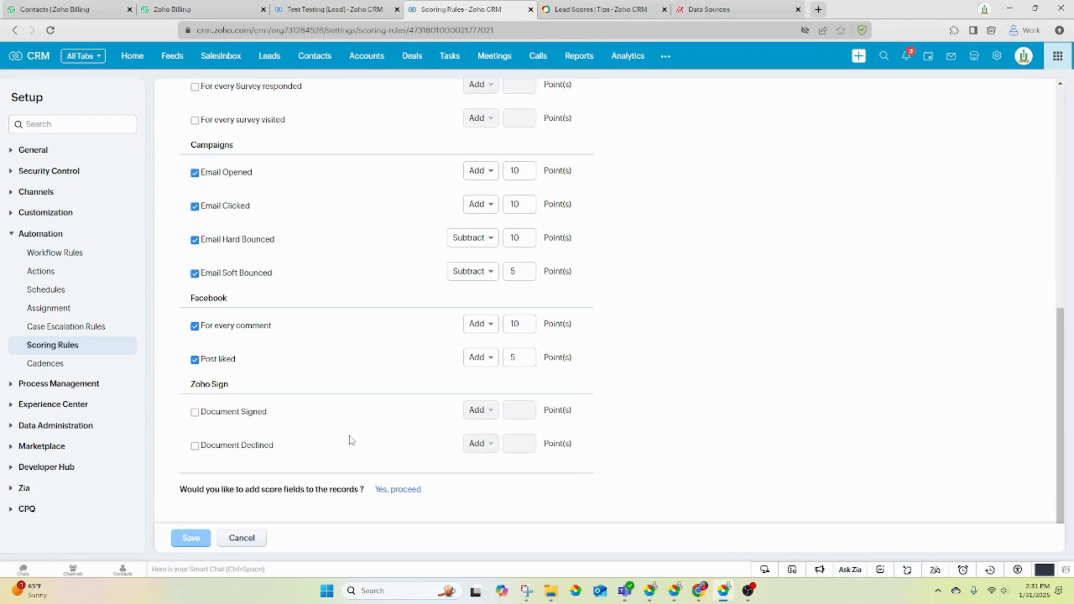
pyautogui.click(392, 496)
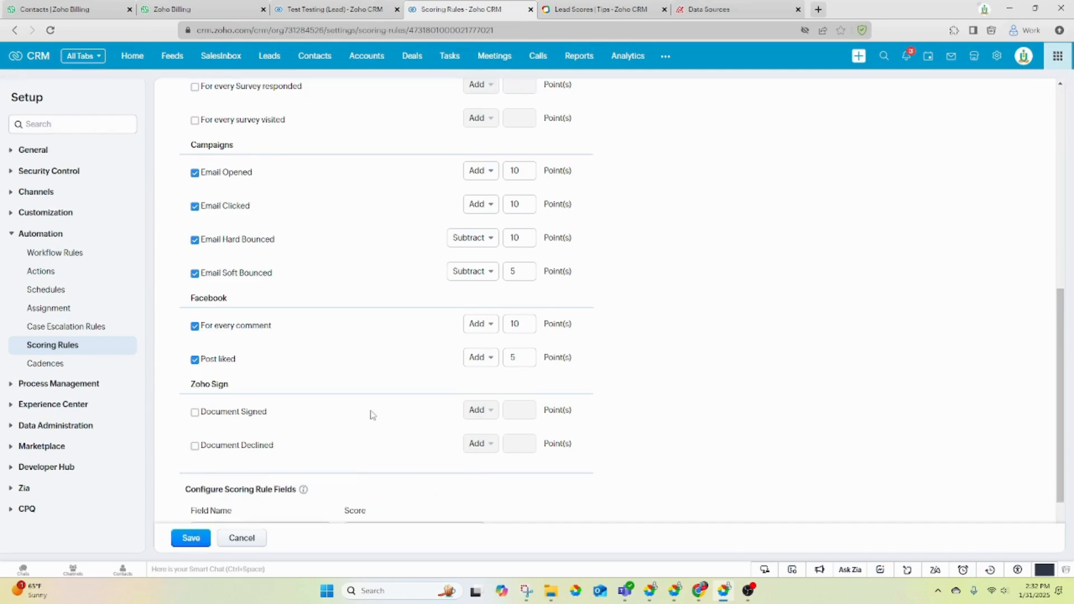
pyautogui.scroll(-2, 373, 414)
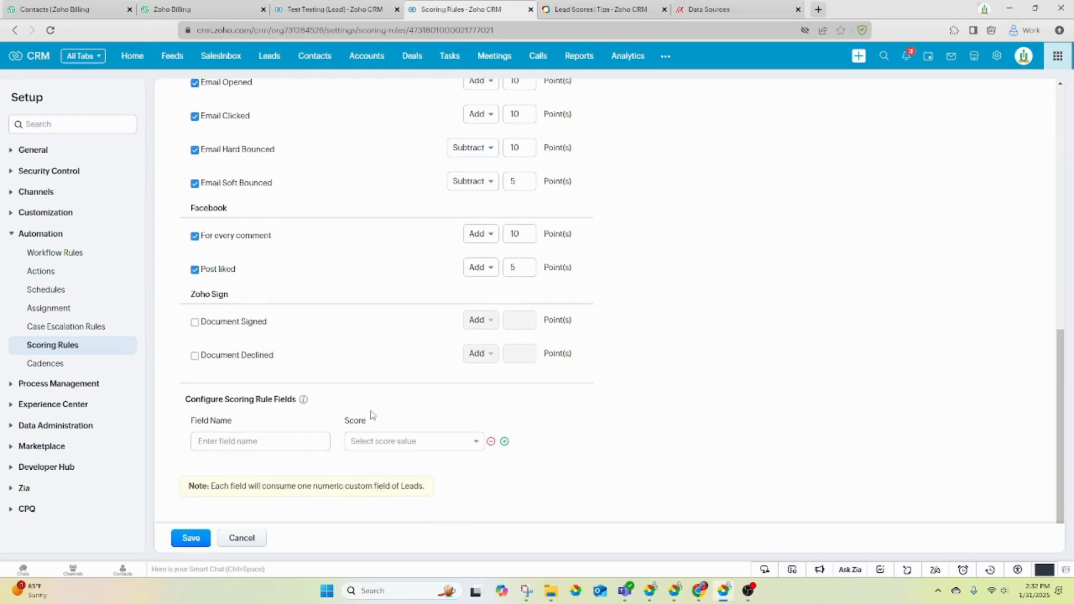
pyautogui.click(383, 445)
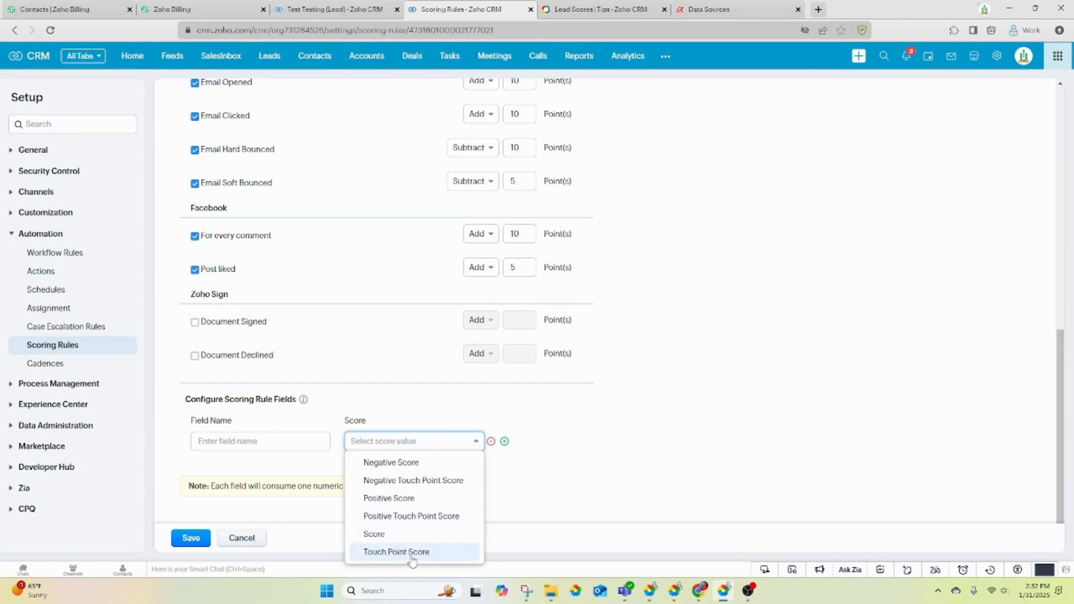
pyautogui.click(387, 553)
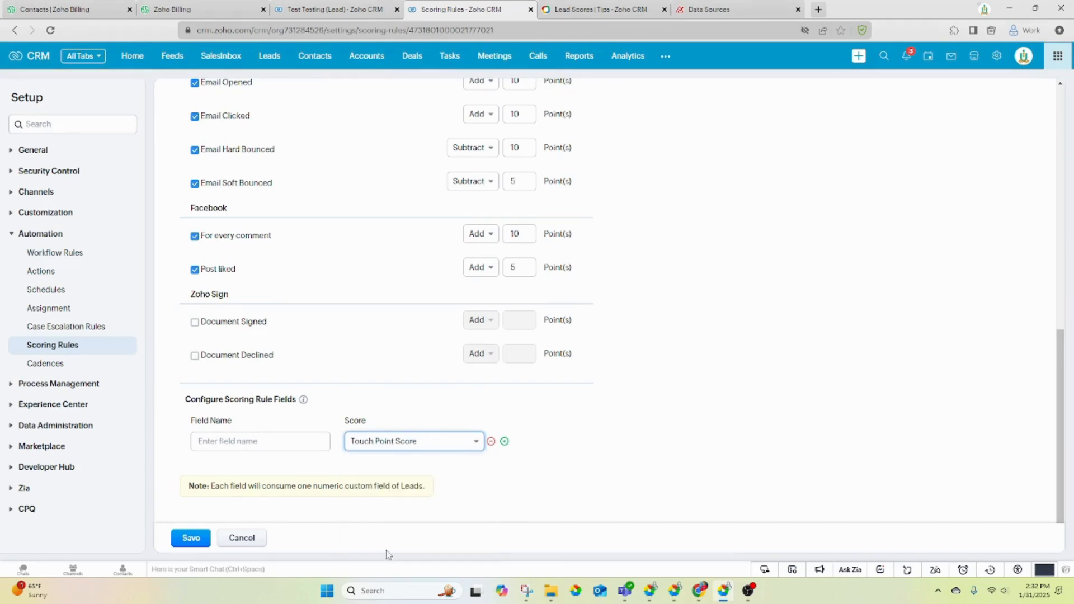
pyautogui.click(313, 438)
pyautogui.write('To')
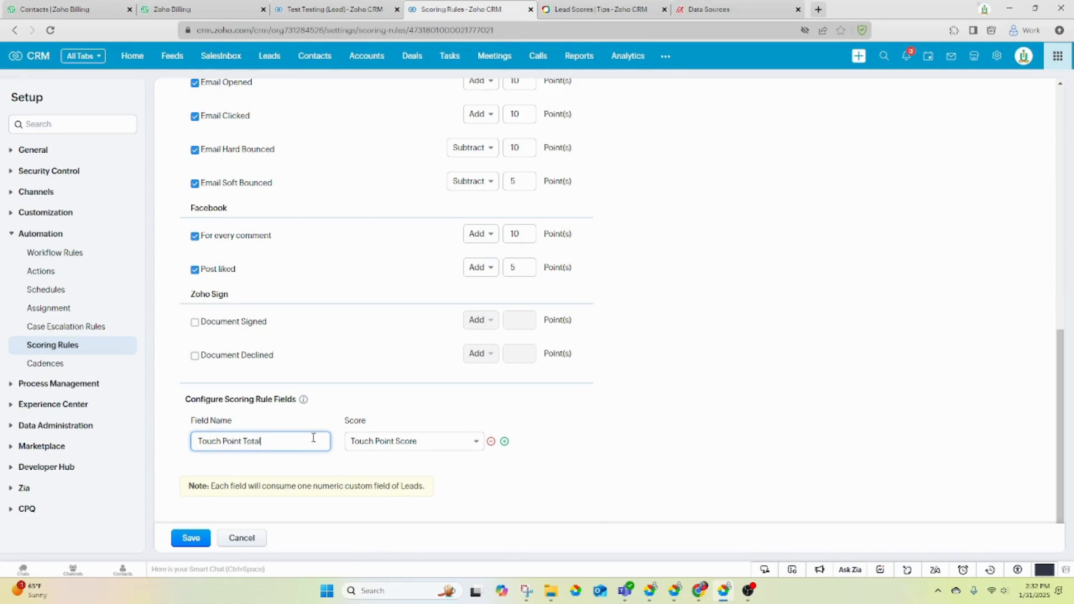
pyautogui.write('uch Point Total')
# - Add a second score field, 'Total Score', based on Score
pyautogui.click(505, 441)
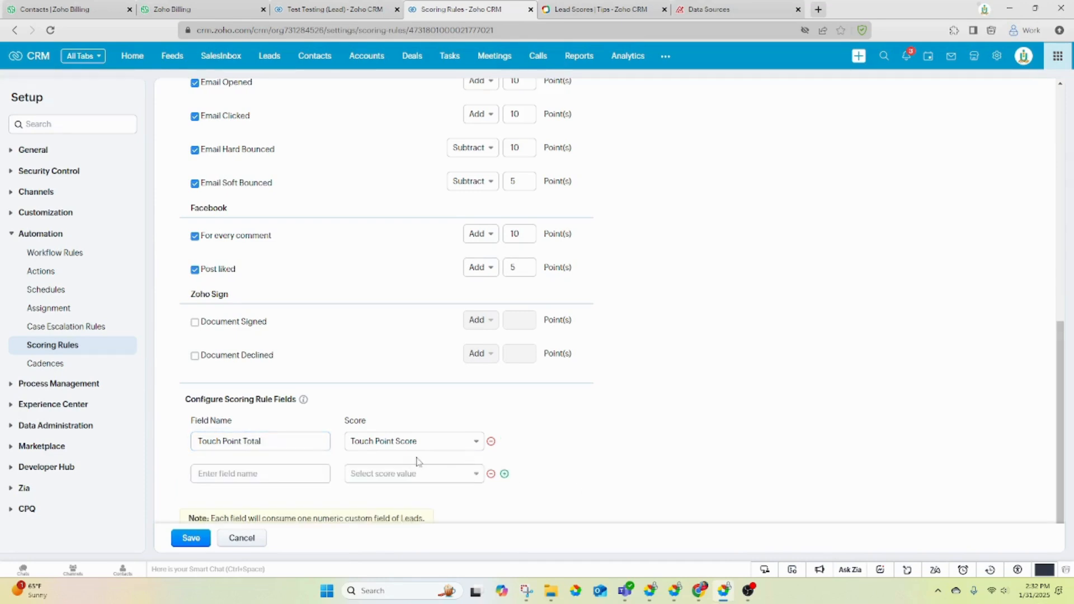
pyautogui.click(390, 473)
pyautogui.click(385, 453)
pyautogui.click(279, 476)
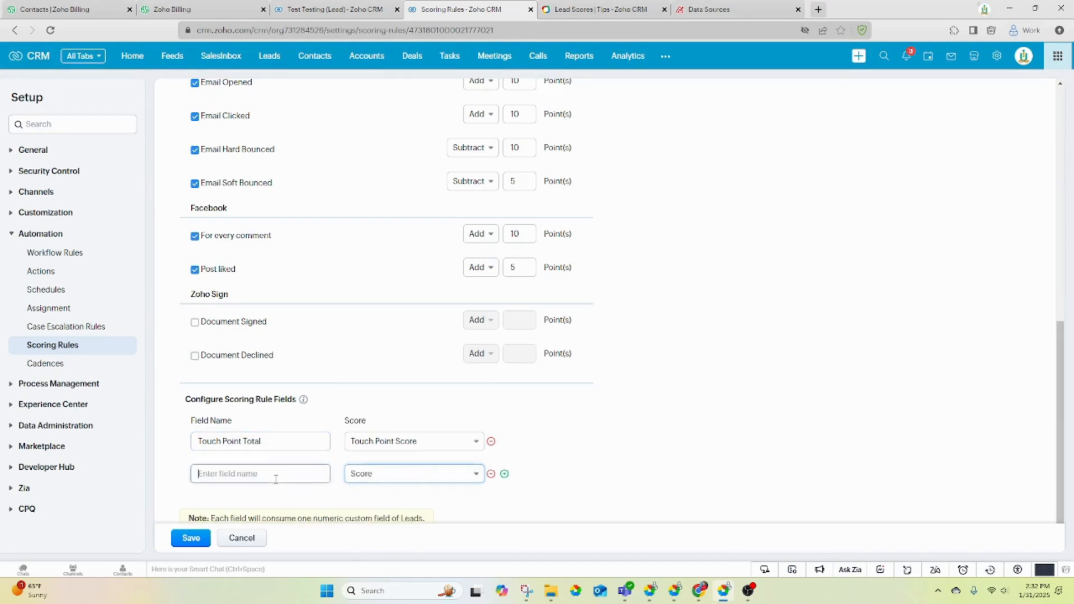
pyautogui.write('Total S')
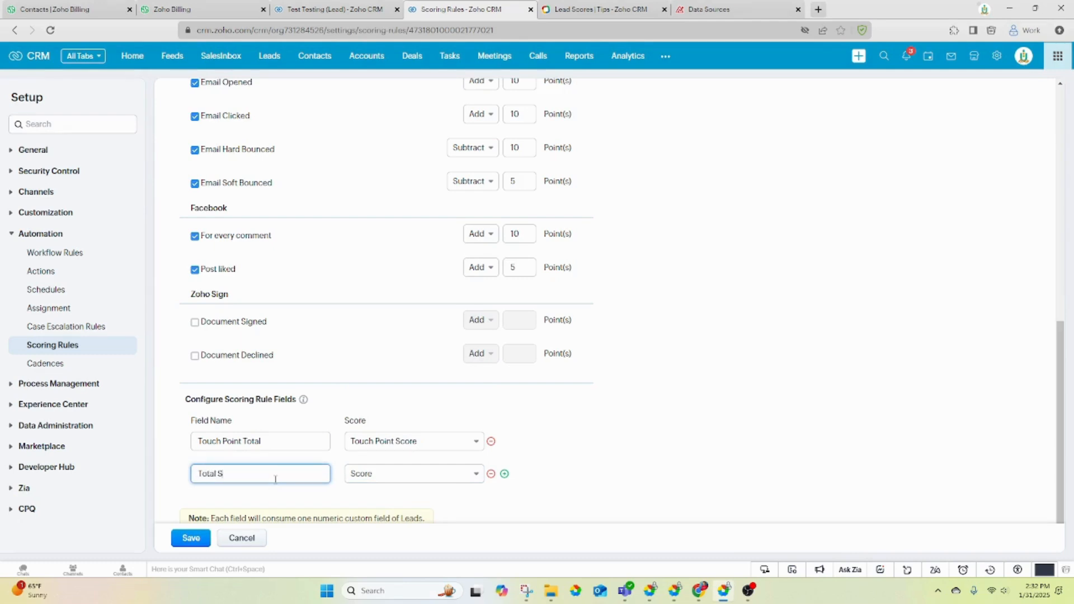
pyautogui.write('core')
# - Save the scoring rule and recalculate scores for existing lead records
pyautogui.scroll(-1, 301, 381)
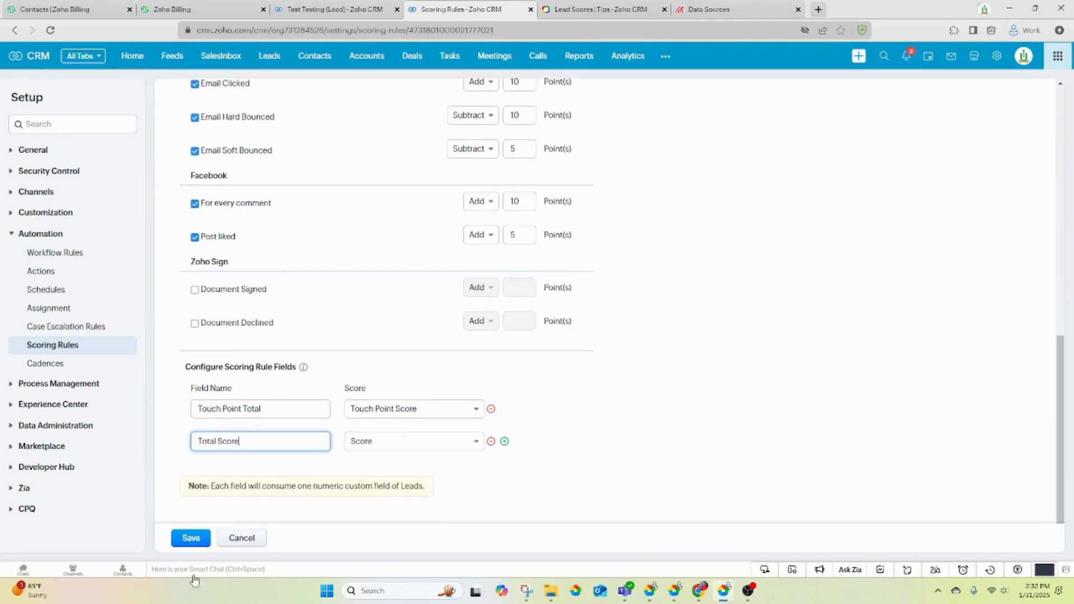
pyautogui.click(190, 538)
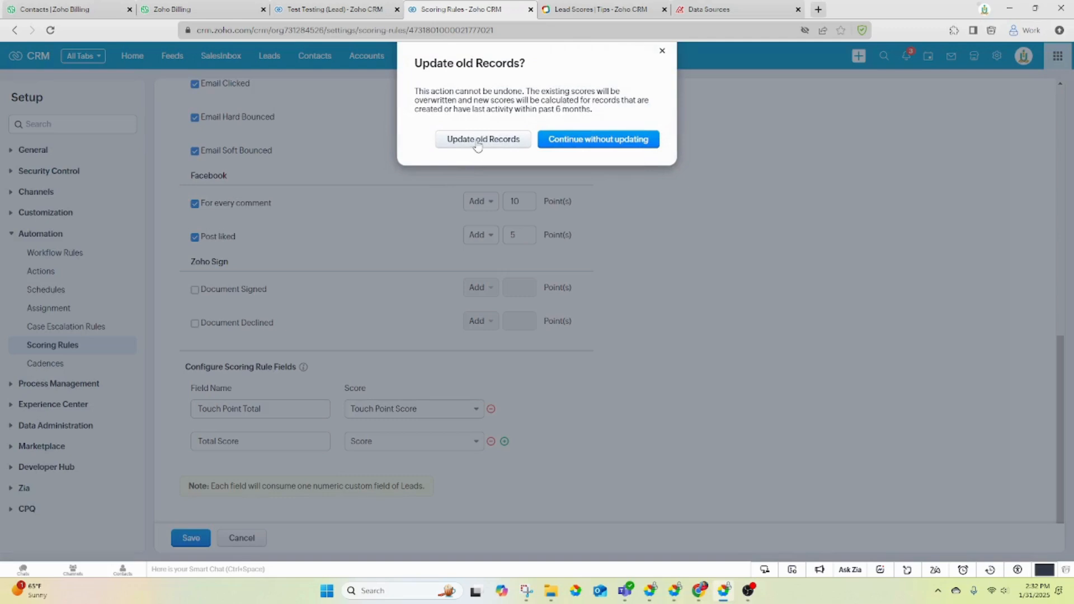
pyautogui.click(479, 141)
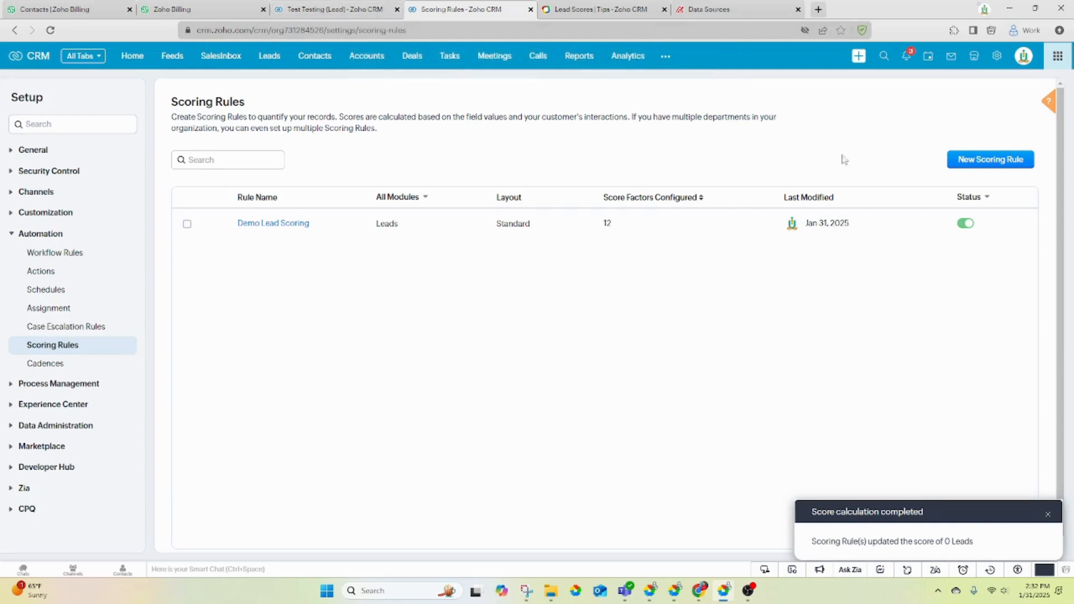
pyautogui.click(273, 58)
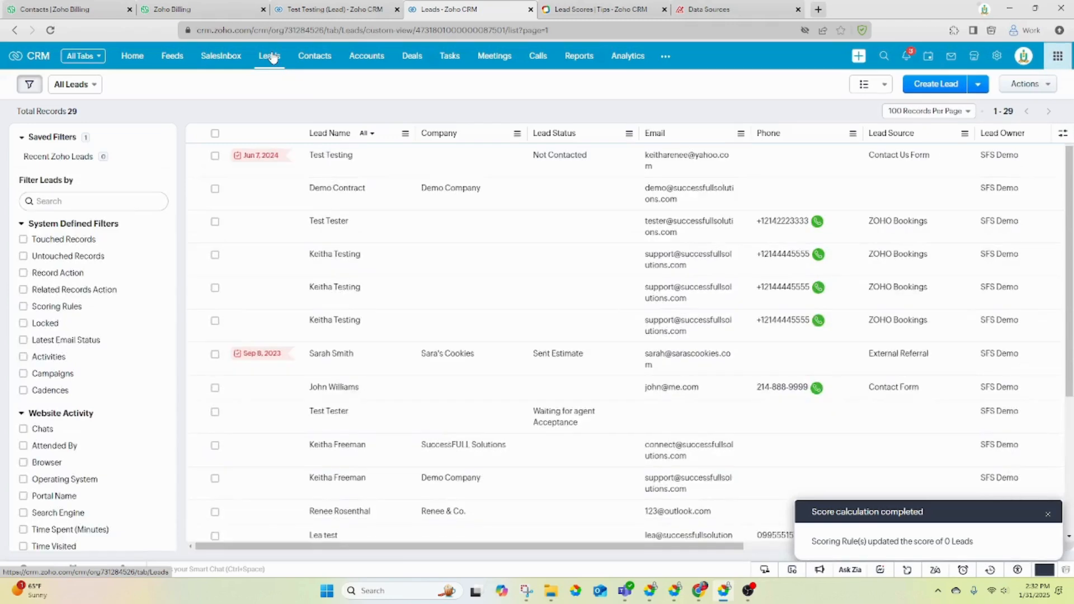
pyautogui.click(429, 173)
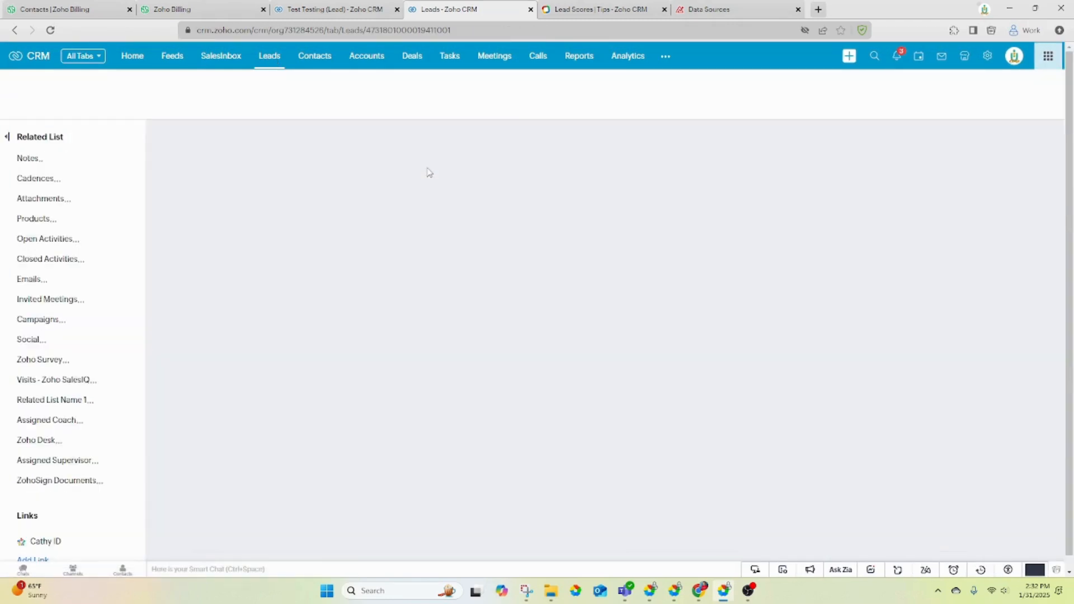
pyautogui.scroll(-15, 440, 391)
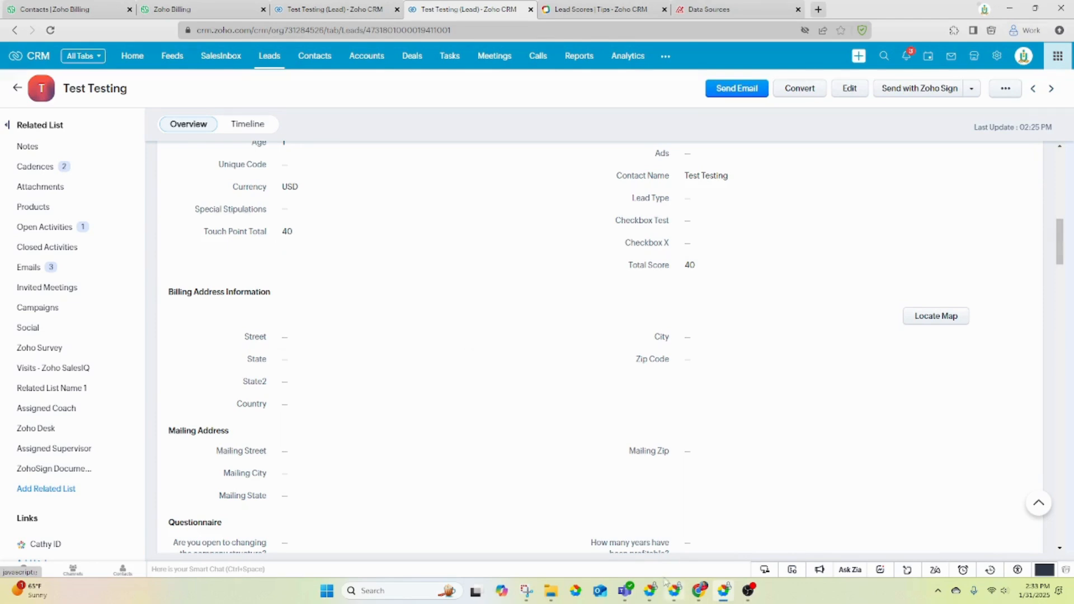
pyautogui.scroll(1, 472, 399)
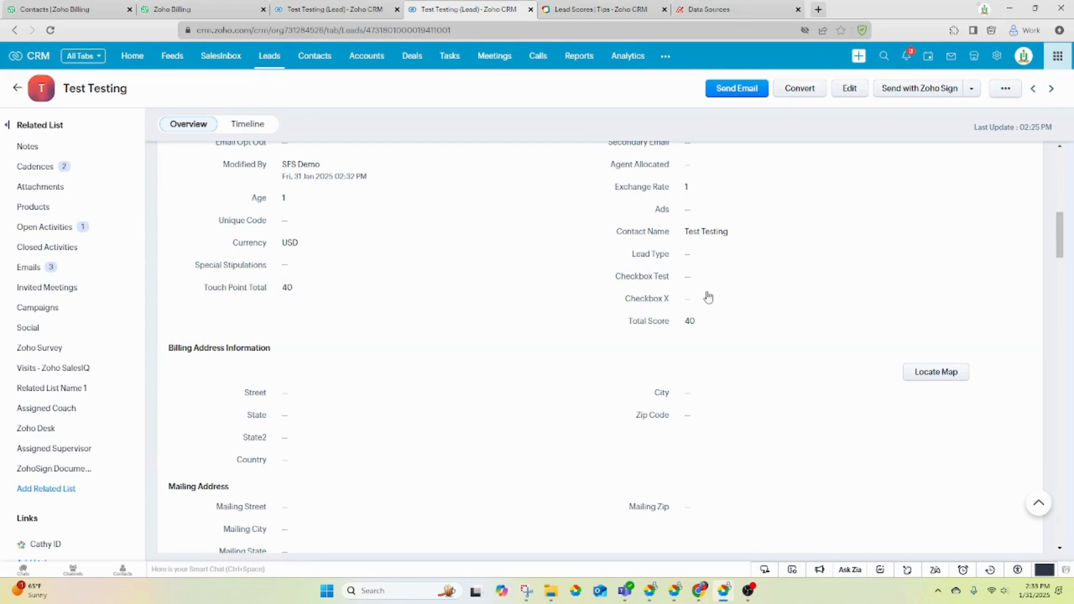
pyautogui.scroll(-4, 365, 407)
pyautogui.scroll(-10, 367, 404)
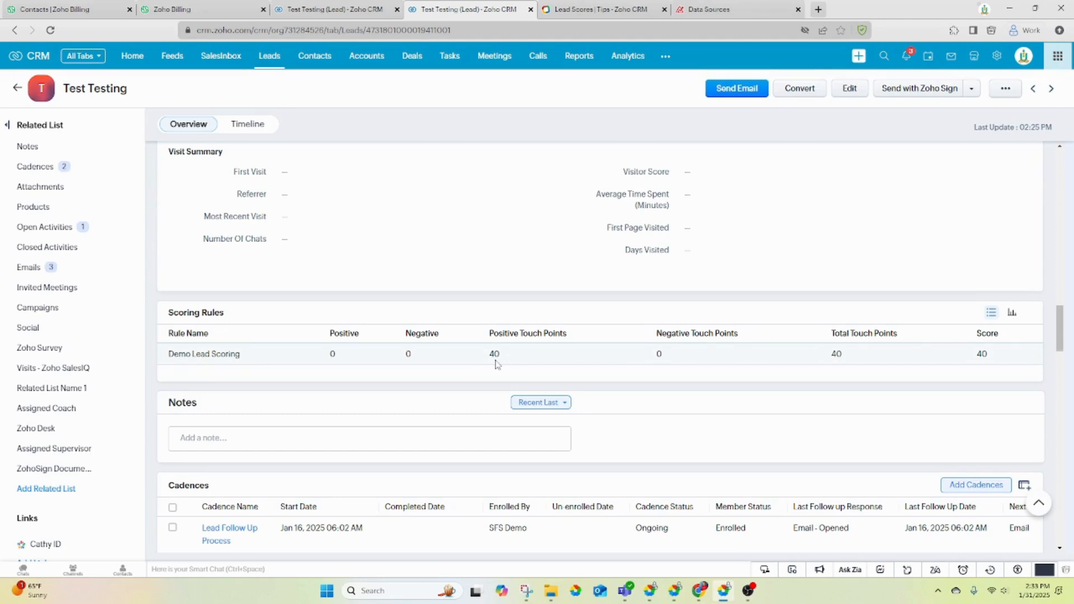
pyautogui.scroll(9, 495, 363)
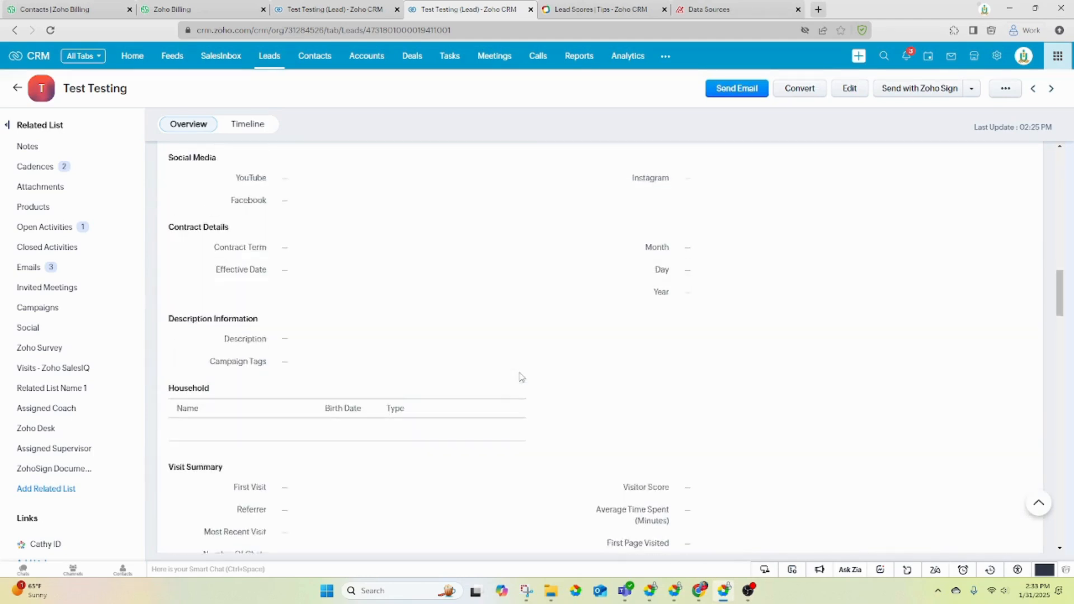
pyautogui.scroll(-3, 313, 315)
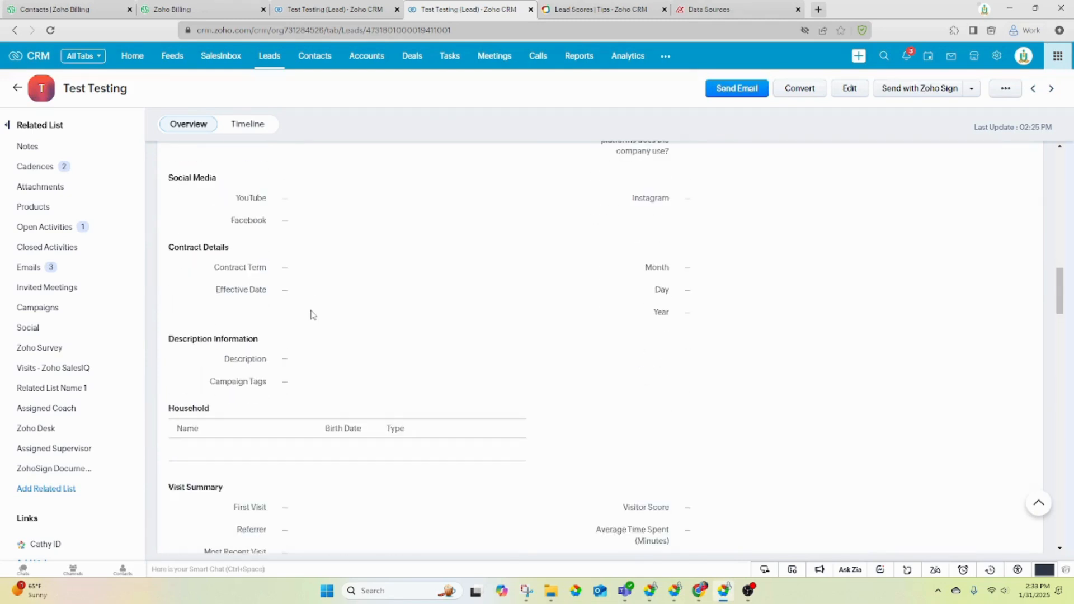
pyautogui.scroll(7, 313, 315)
pyautogui.scroll(1, 313, 315)
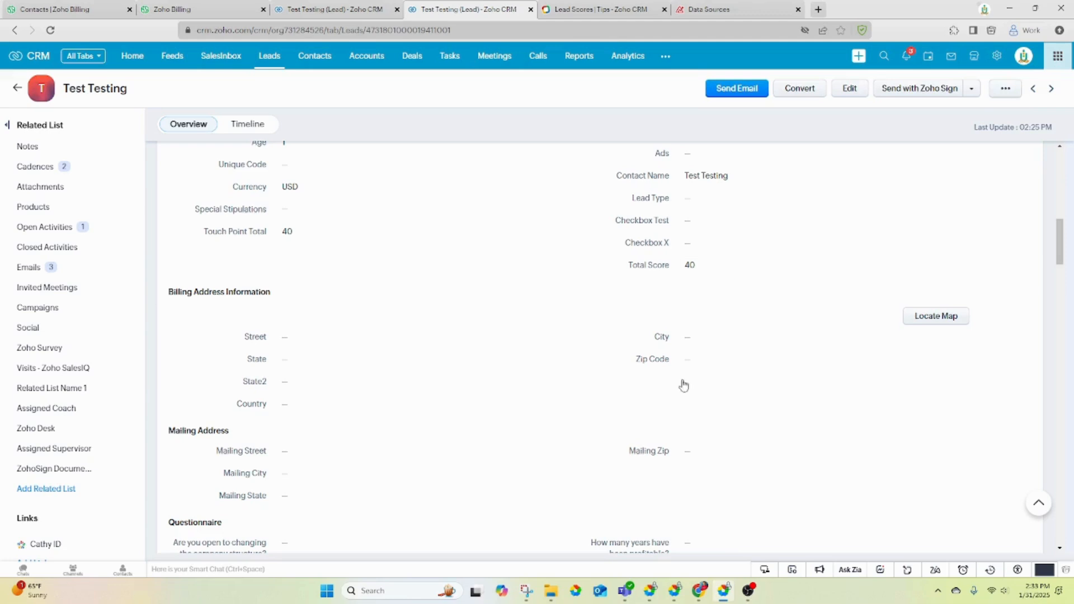
# - On the Analytics Data Sources page, close the CRM sync setup and refresh the sync status
pyautogui.click(749, 16)
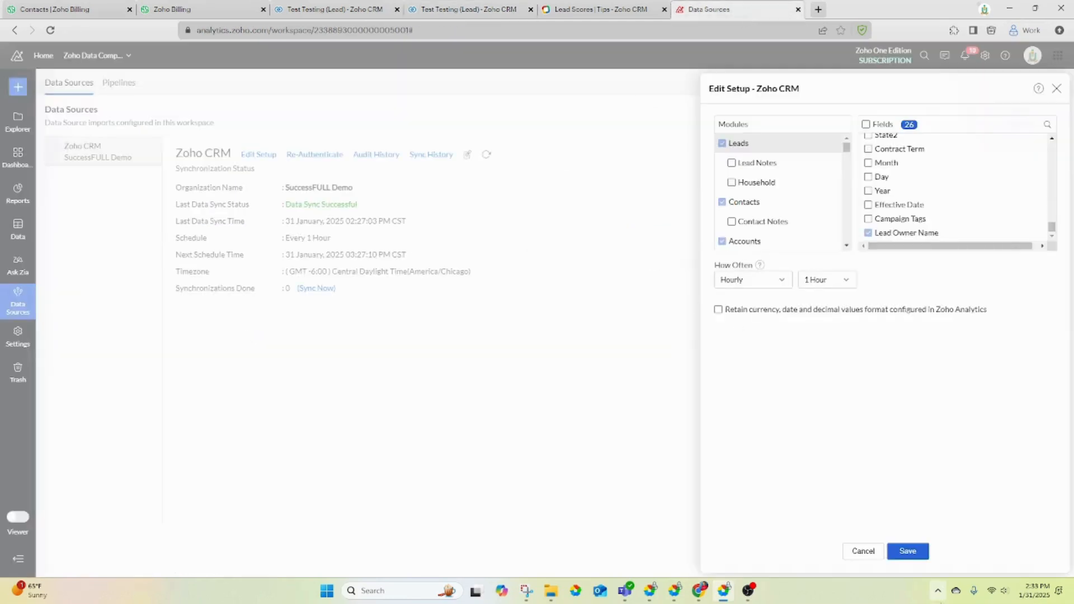
pyautogui.click(864, 554)
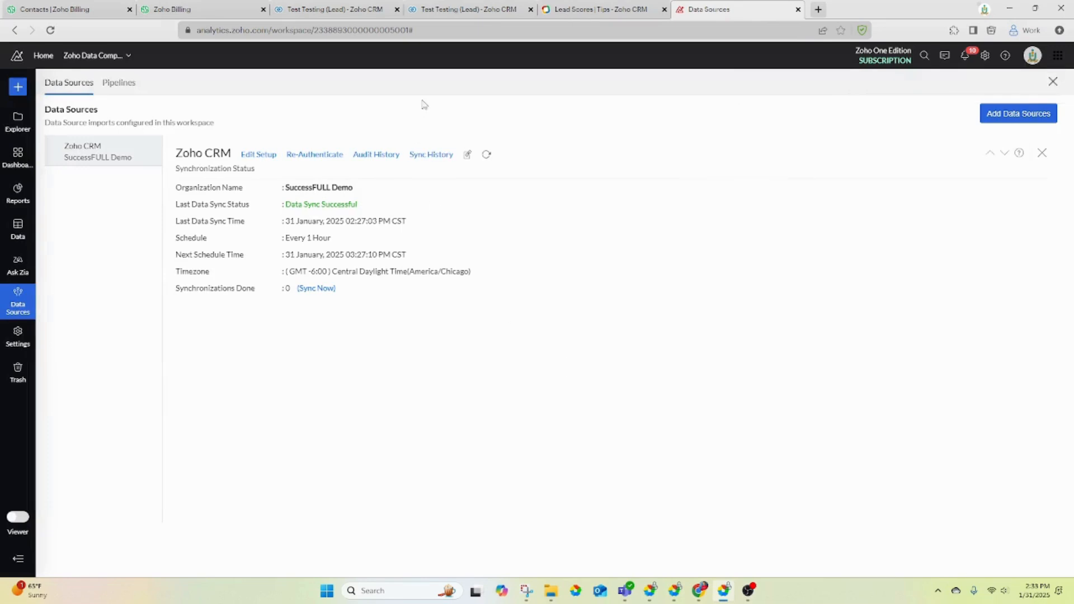
pyautogui.click(486, 156)
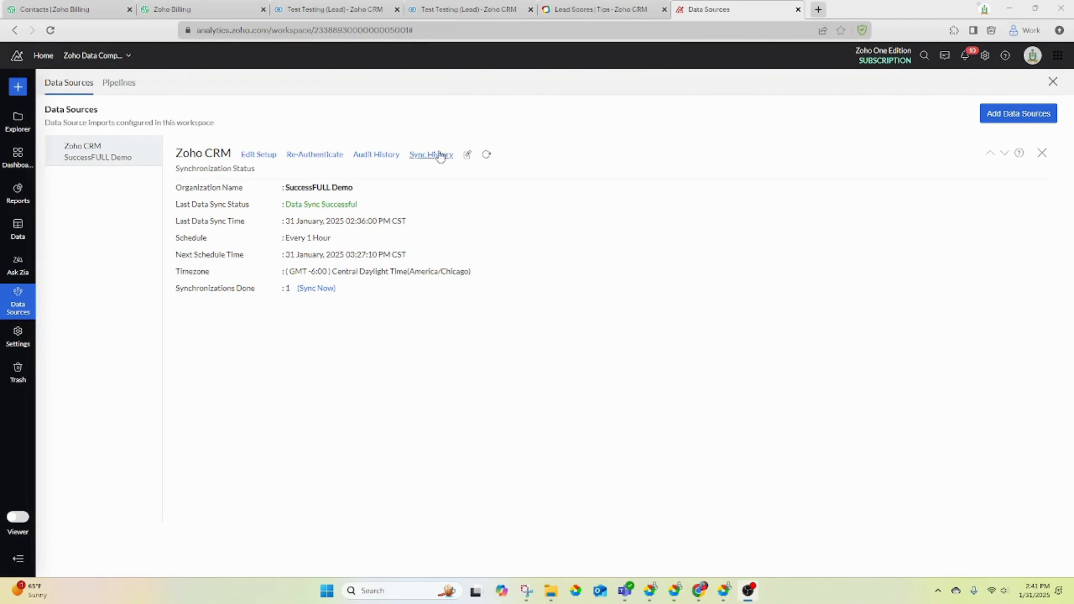
# - Sync Touch Point Total and Total Score from Leads, save to resync, and open Reports
pyautogui.click(257, 158)
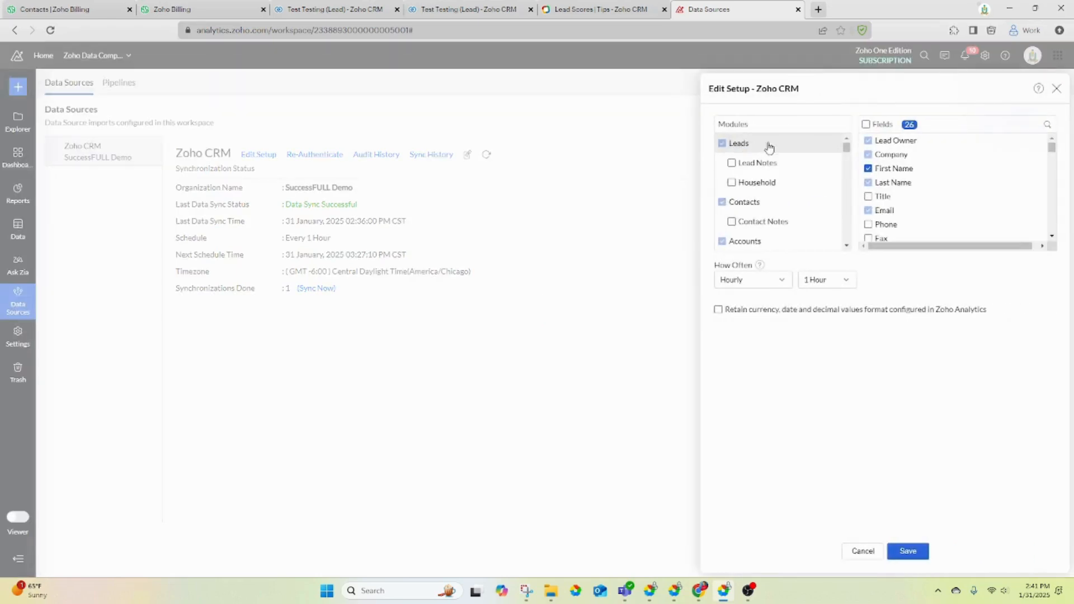
pyautogui.scroll(-1, 970, 167)
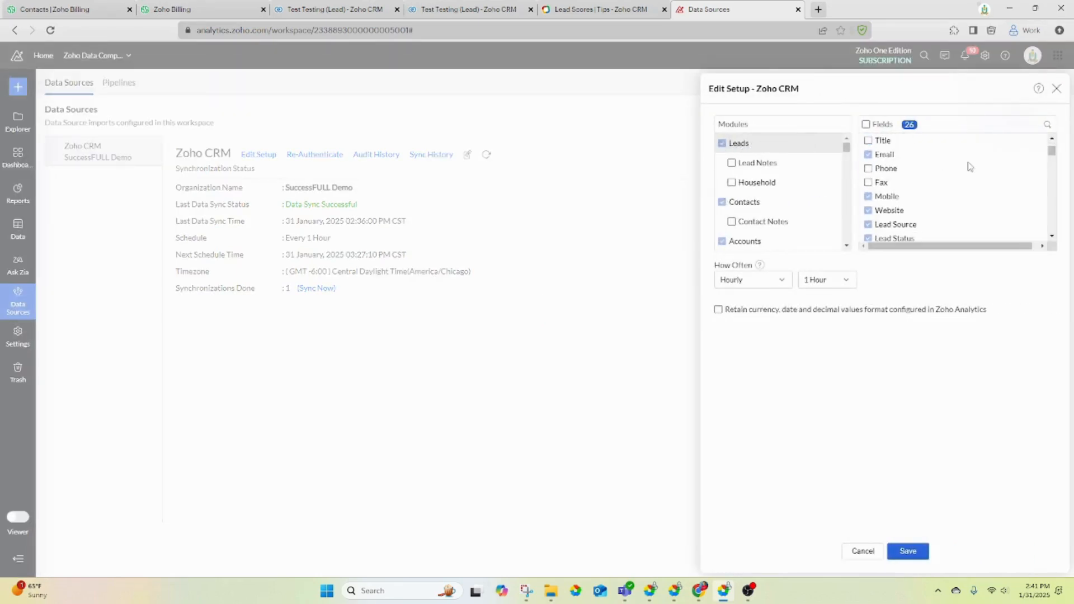
pyautogui.scroll(-2, 969, 166)
pyautogui.moveTo(1052, 167); pyautogui.dragTo(1049, 242)
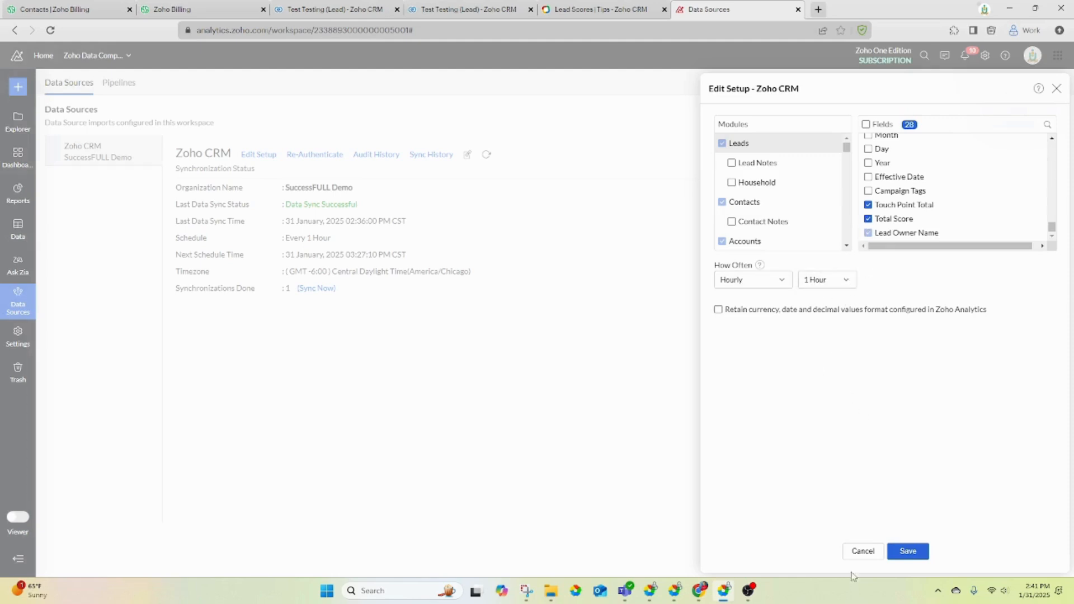
pyautogui.click(907, 551)
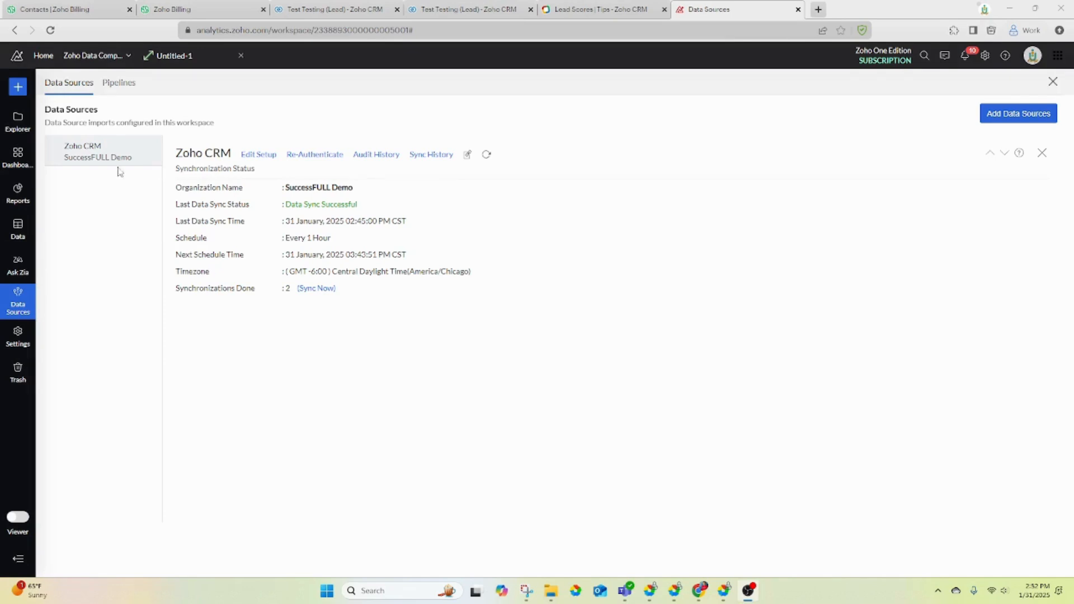
pyautogui.click(21, 202)
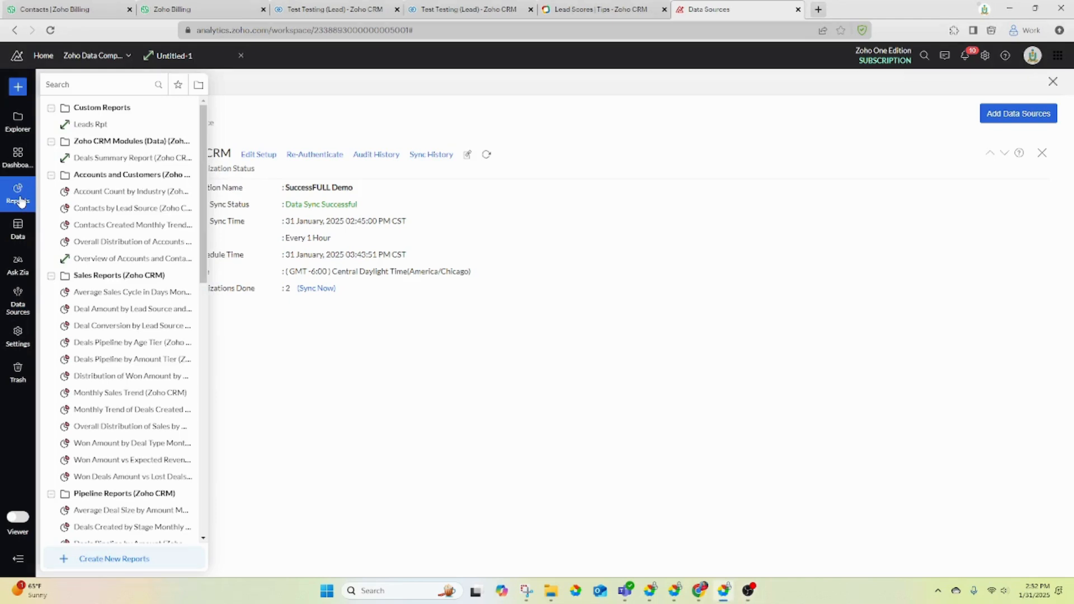
# - Open the Untitled-1 pivot and reload its Leads columns so Total Score appears
pyautogui.click(170, 56)
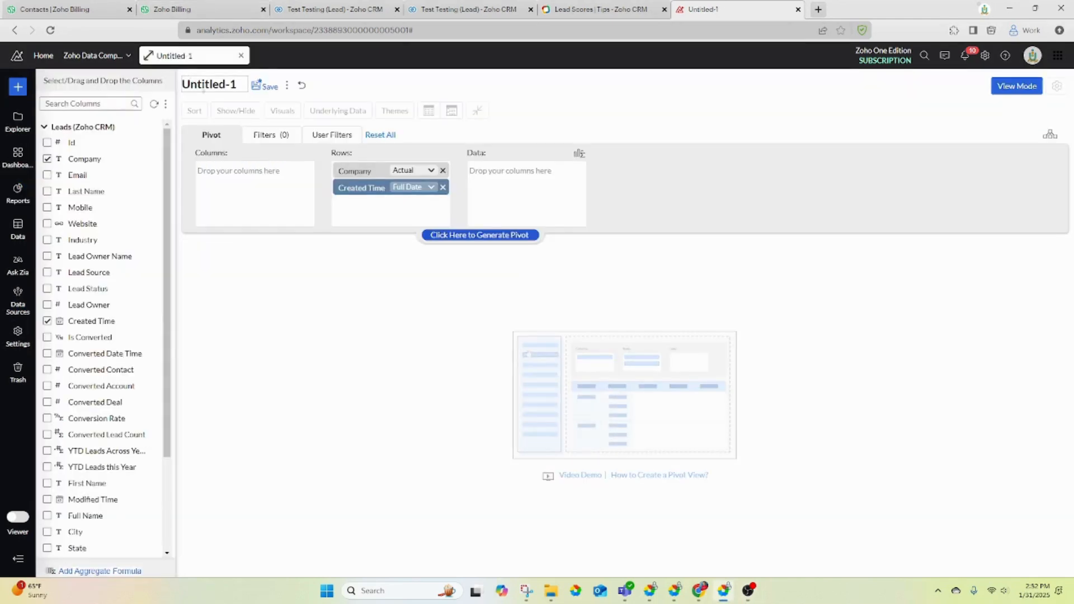
pyautogui.click(155, 106)
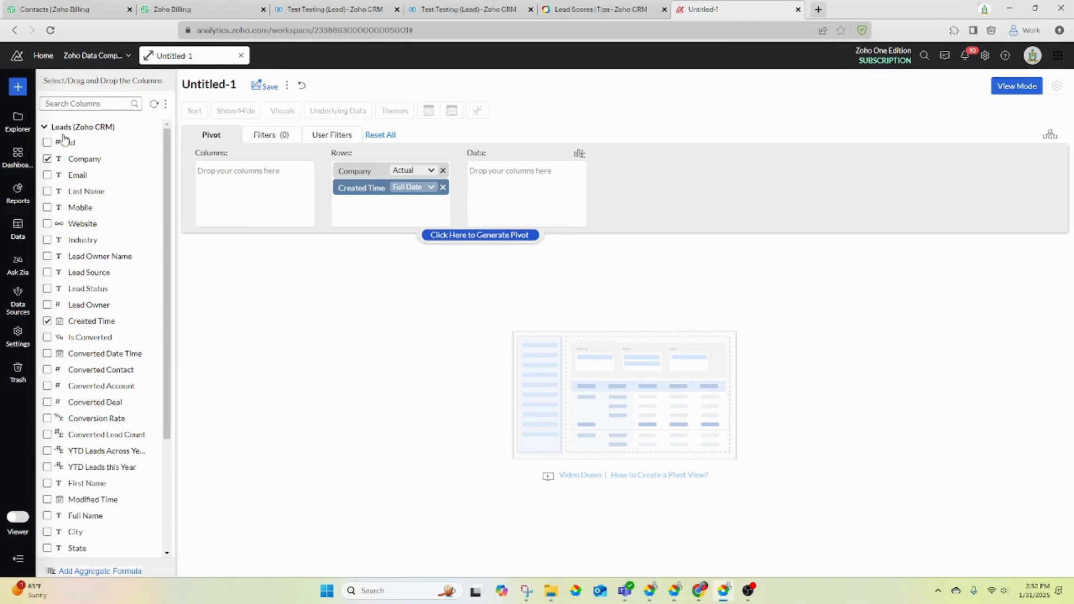
pyautogui.scroll(-3, 100, 158)
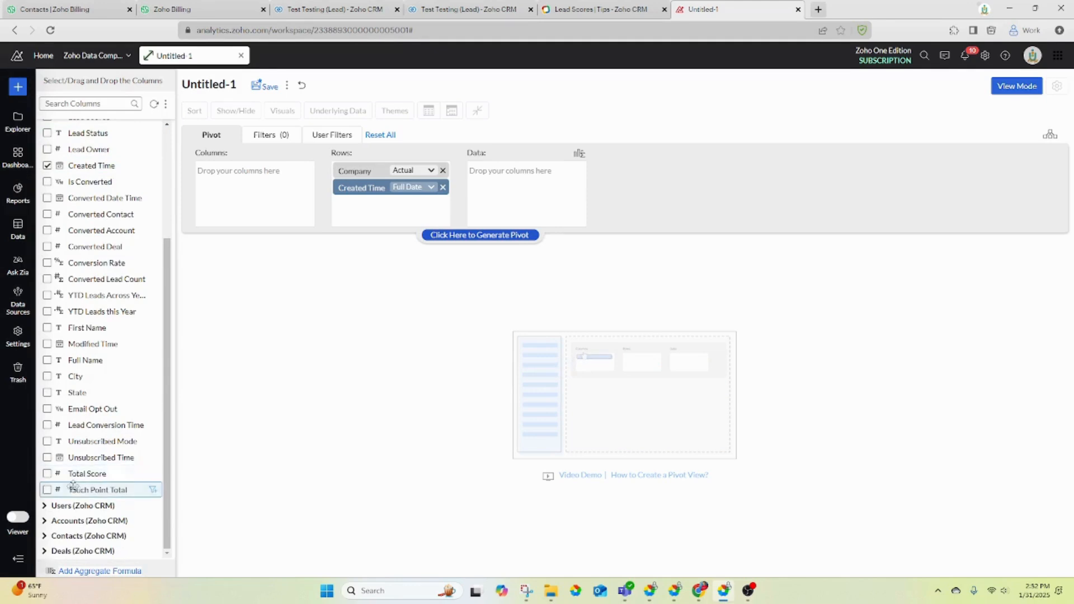
pyautogui.scroll(3, 98, 397)
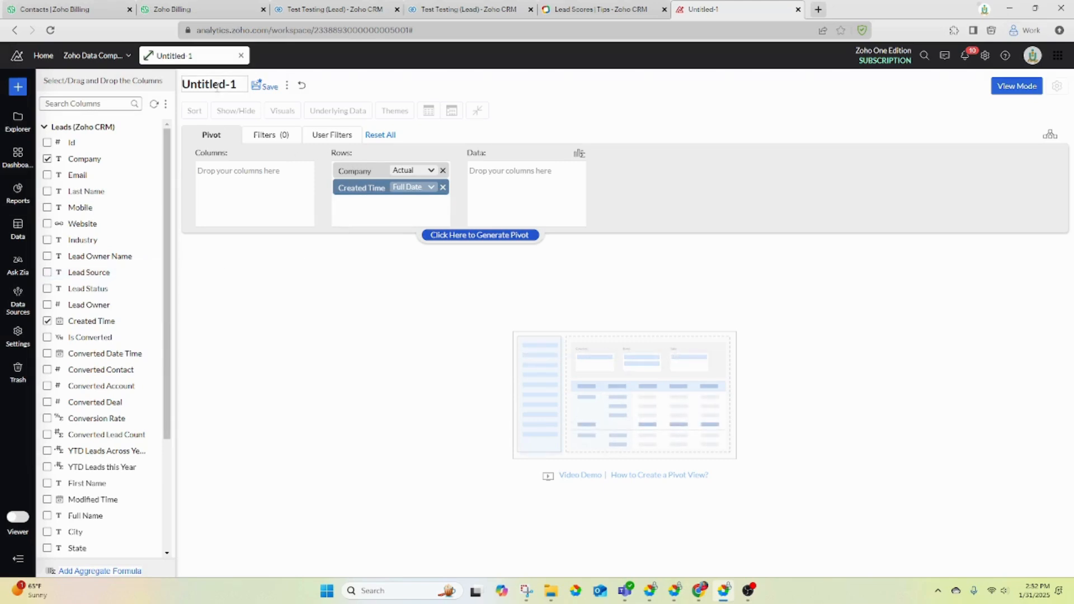
# - Rename the pivot report to 'Lead Scores'
pyautogui.click(199, 85)
pyautogui.hotkey('ctrl', 'a')
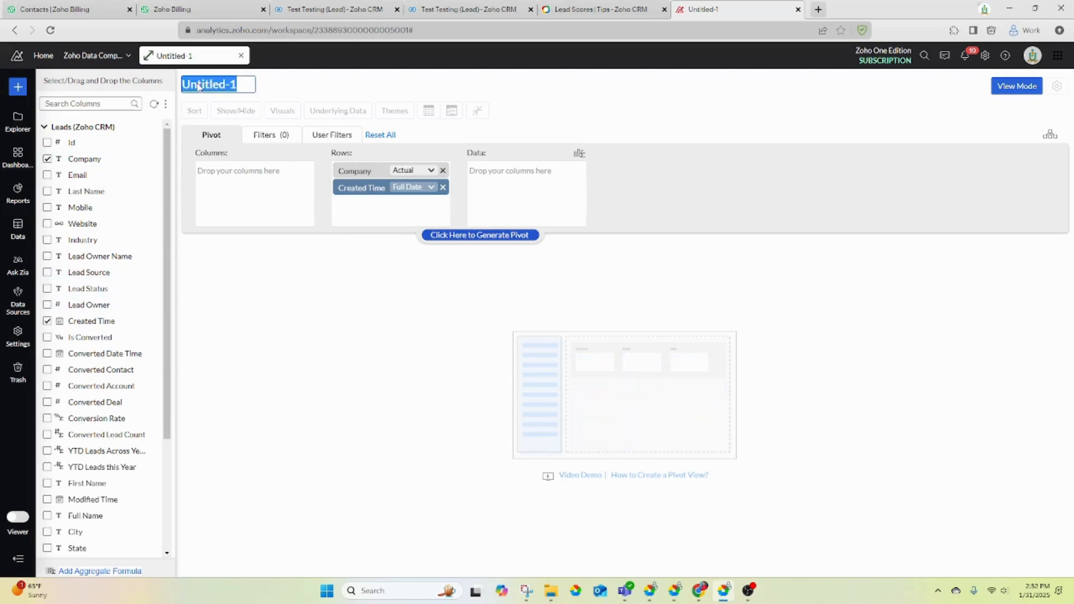
pyautogui.write('Lead Score')
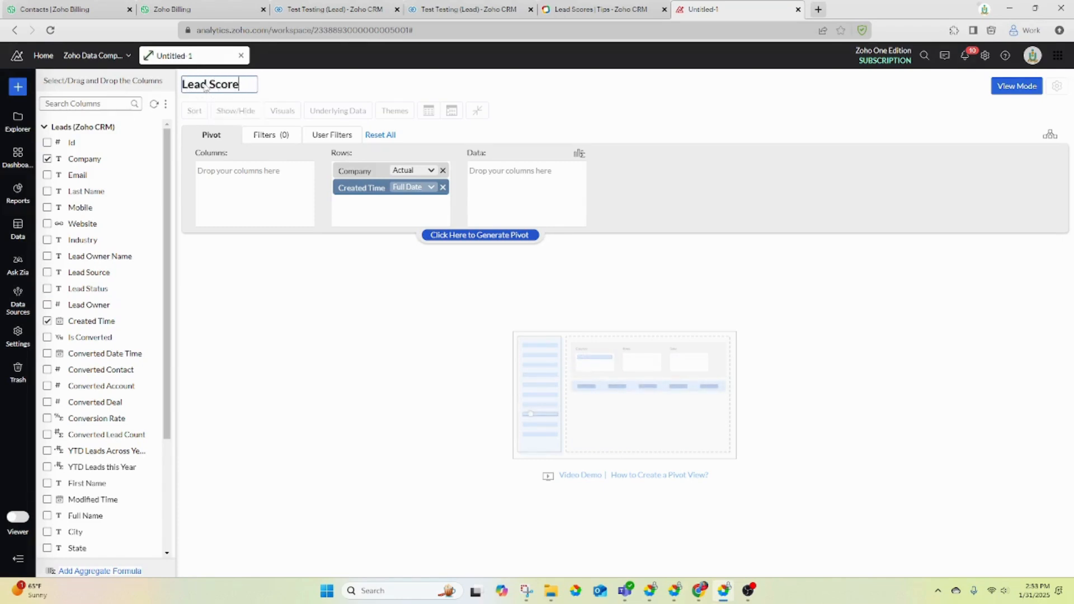
pyautogui.write('s')
pyautogui.click(313, 351)
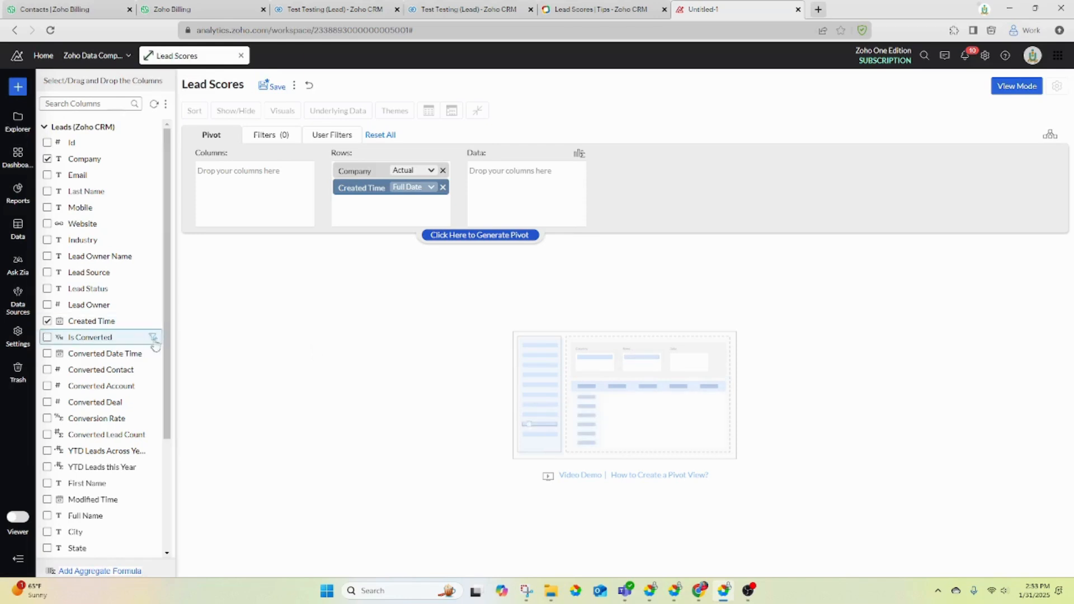
# - Add Total Score as summed data and generate the pivot
pyautogui.scroll(-3, 169, 348)
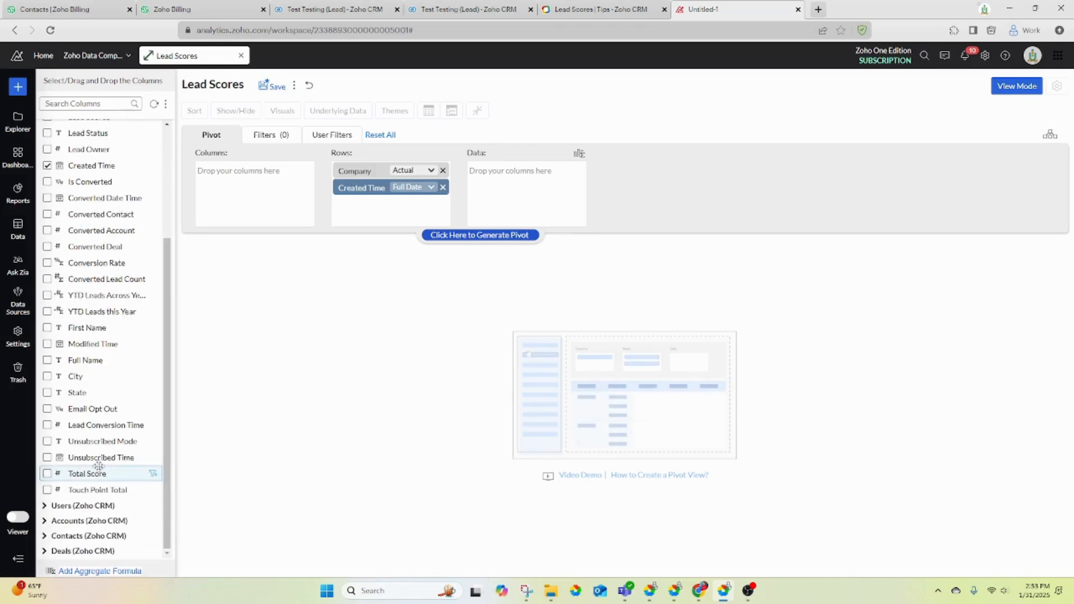
pyautogui.moveTo(97, 472); pyautogui.dragTo(525, 178)
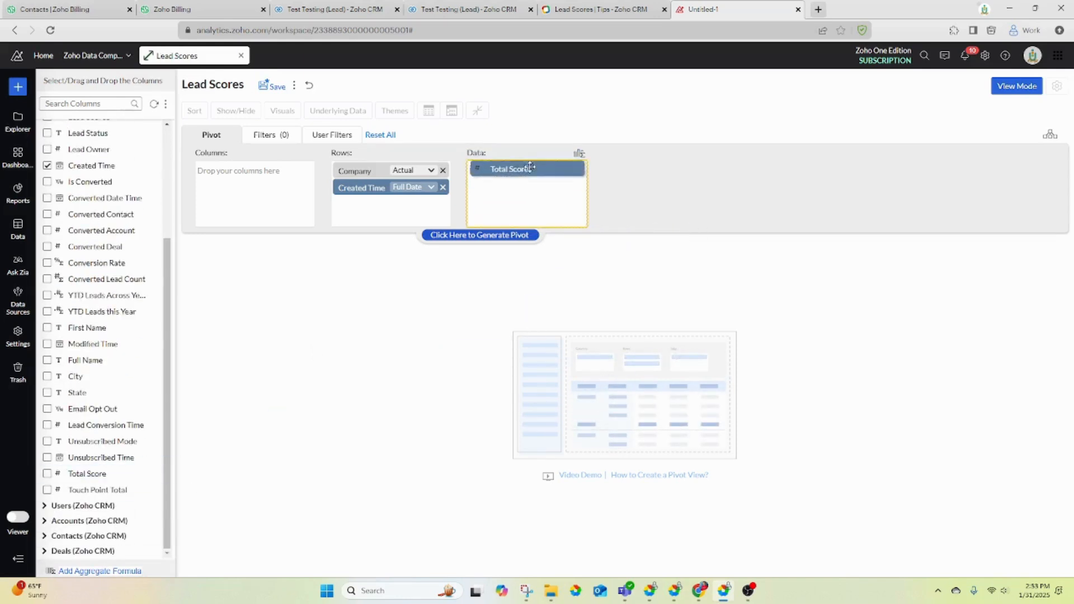
pyautogui.click(483, 239)
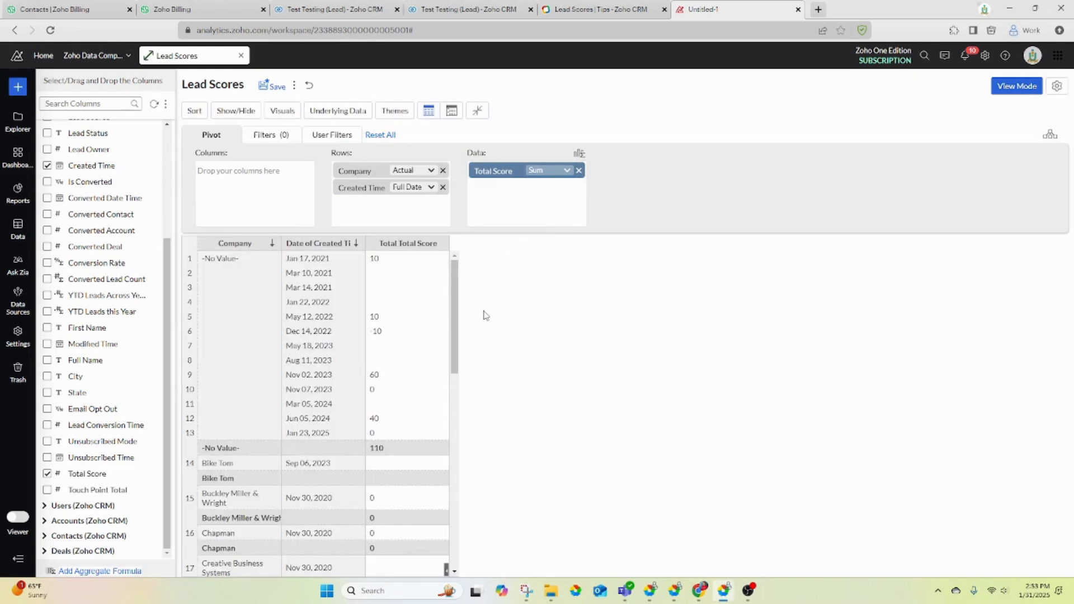
# - Hide the pivot's subtotals and grand totals
pyautogui.click(235, 110)
pyautogui.click(246, 147)
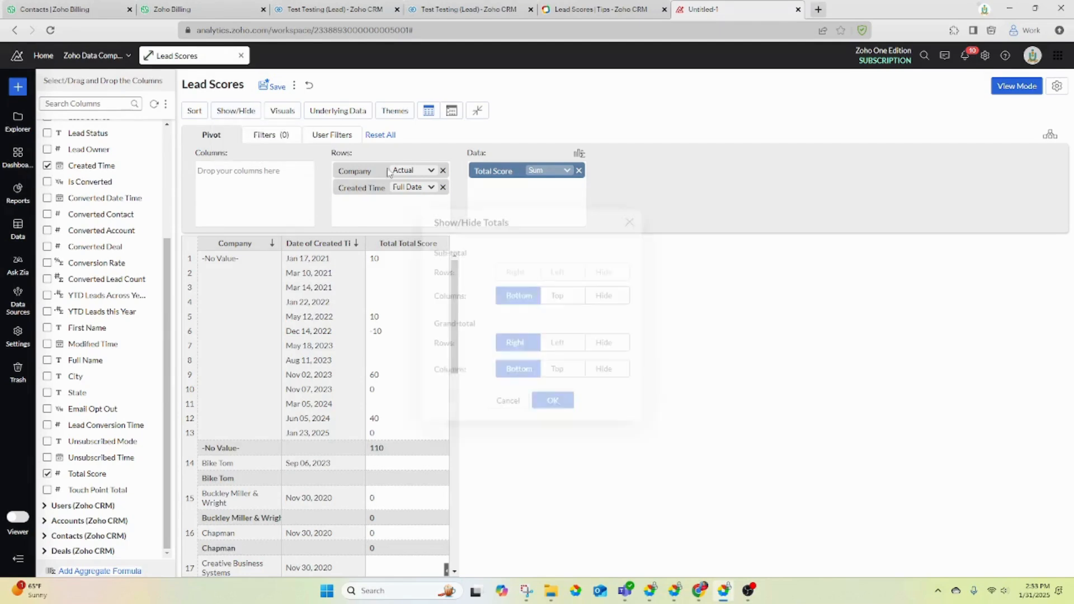
pyautogui.click(603, 298)
pyautogui.click(608, 346)
pyautogui.click(607, 372)
pyautogui.click(552, 404)
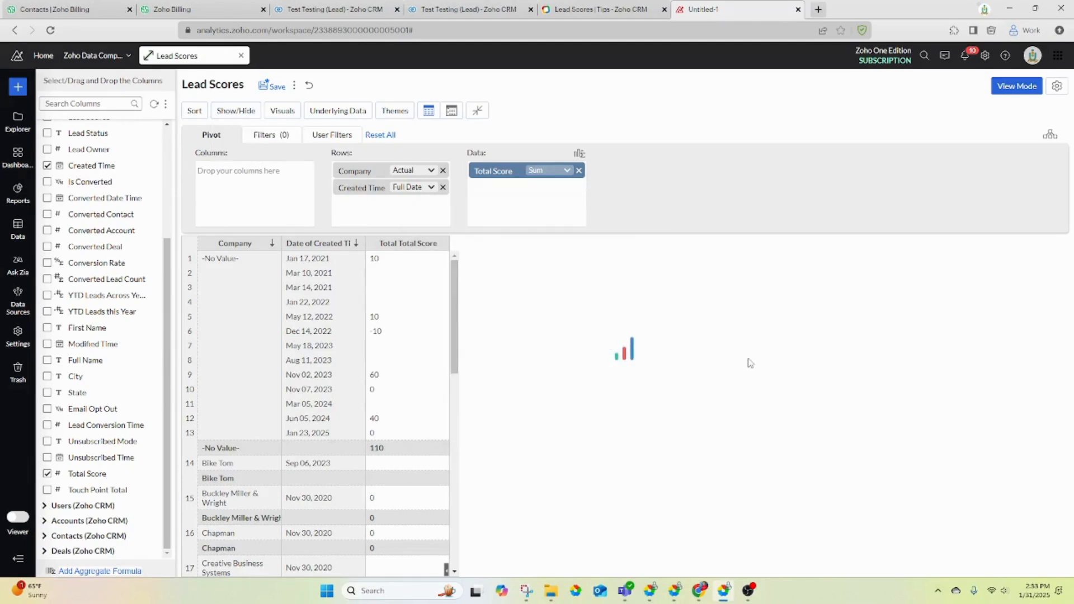
# - Switch the pivot table to a plain white theme
pyautogui.click(387, 111)
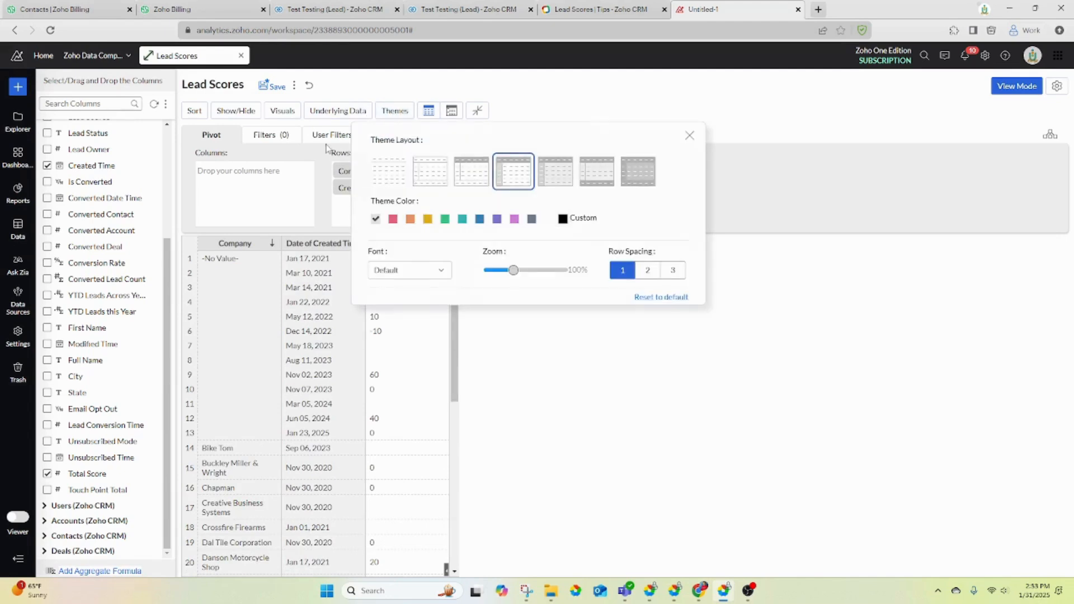
pyautogui.click(392, 170)
pyautogui.click(689, 135)
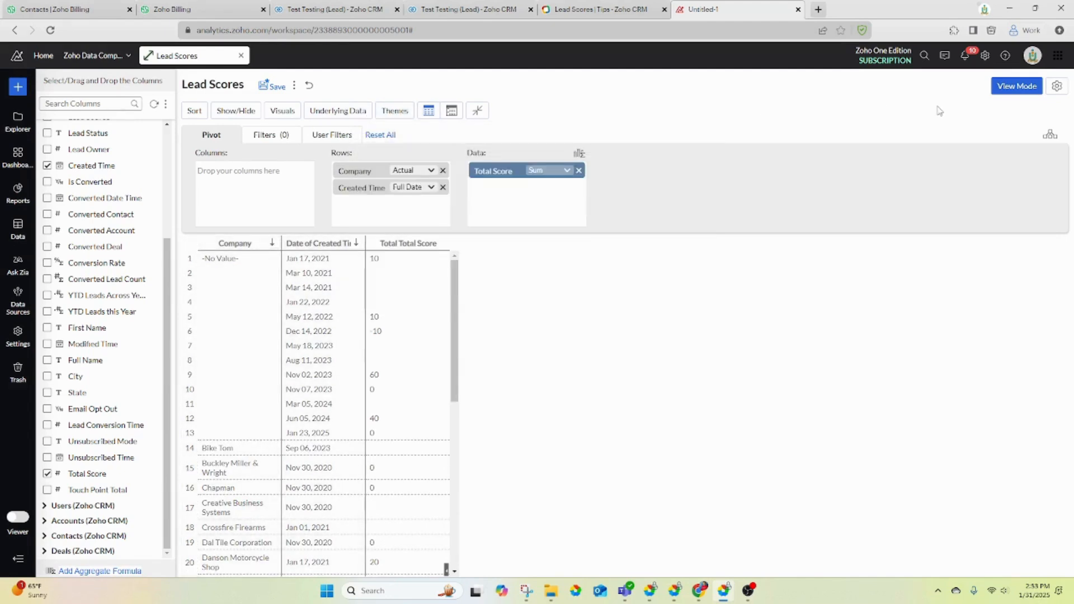
# - Relabel the data column 'Total Score' and left-align the column headers
pyautogui.click(1057, 86)
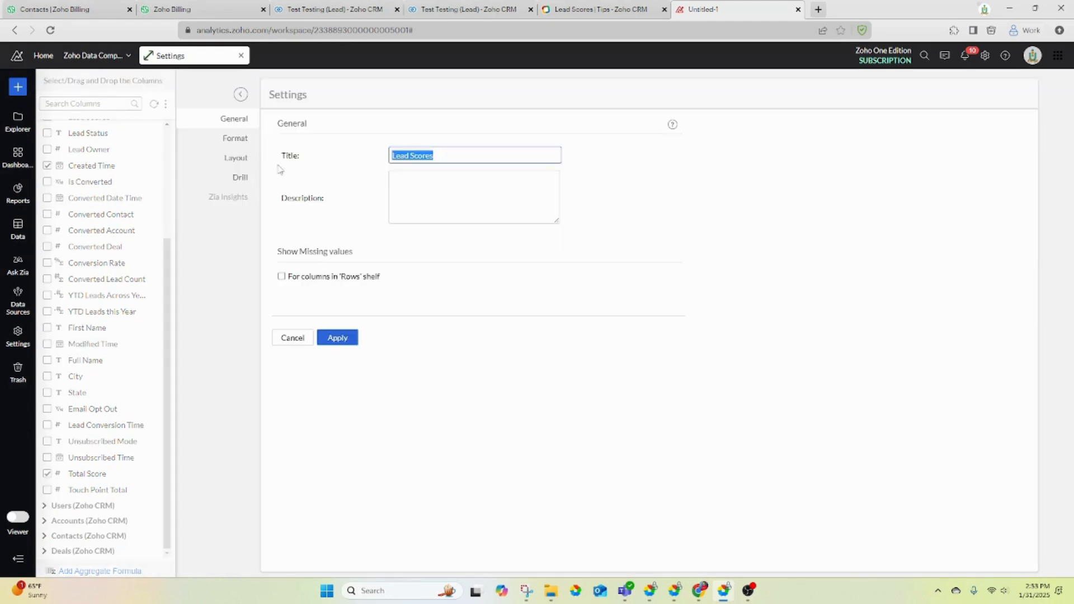
pyautogui.click(229, 139)
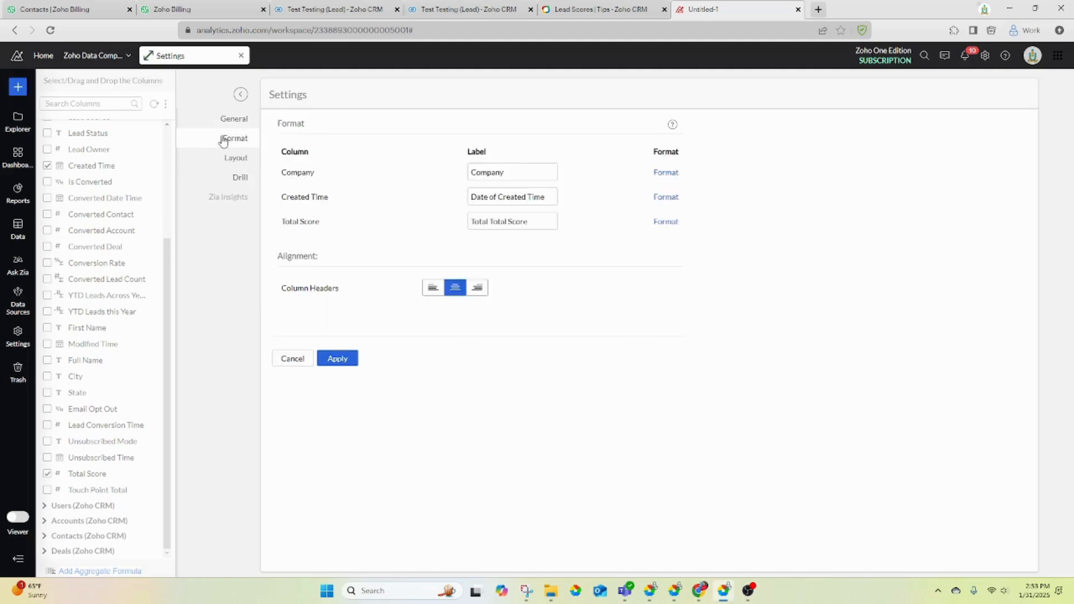
pyautogui.click(494, 220)
pyautogui.press('BackSpace')
pyautogui.press('BackSpace')
pyautogui.press('BackSpace')
pyautogui.press('BackSpace')
pyautogui.press('BackSpace')
pyautogui.press('BackSpace')
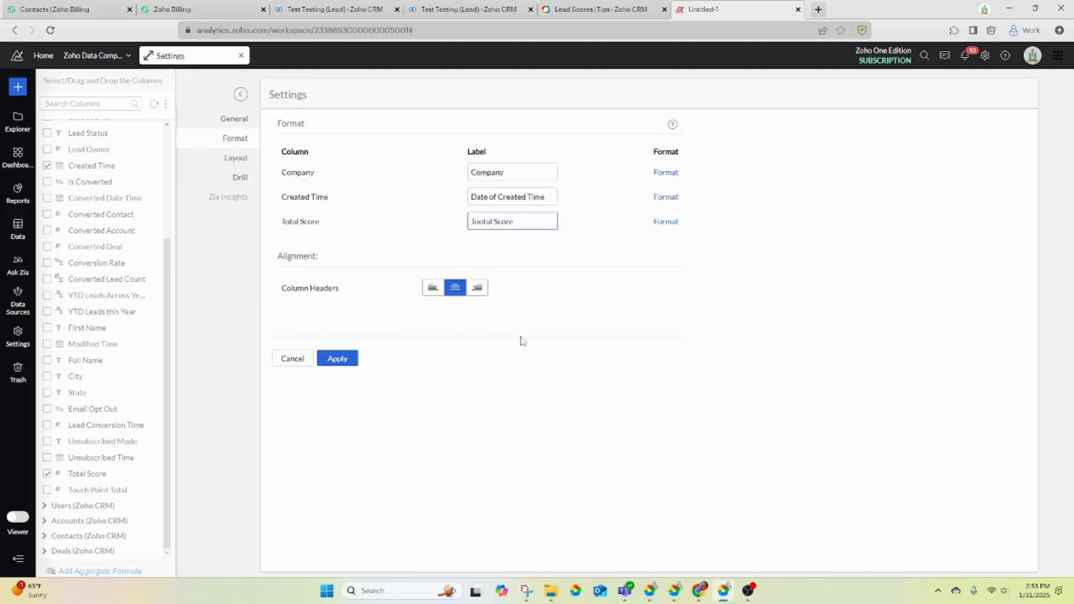
pyautogui.click(664, 224)
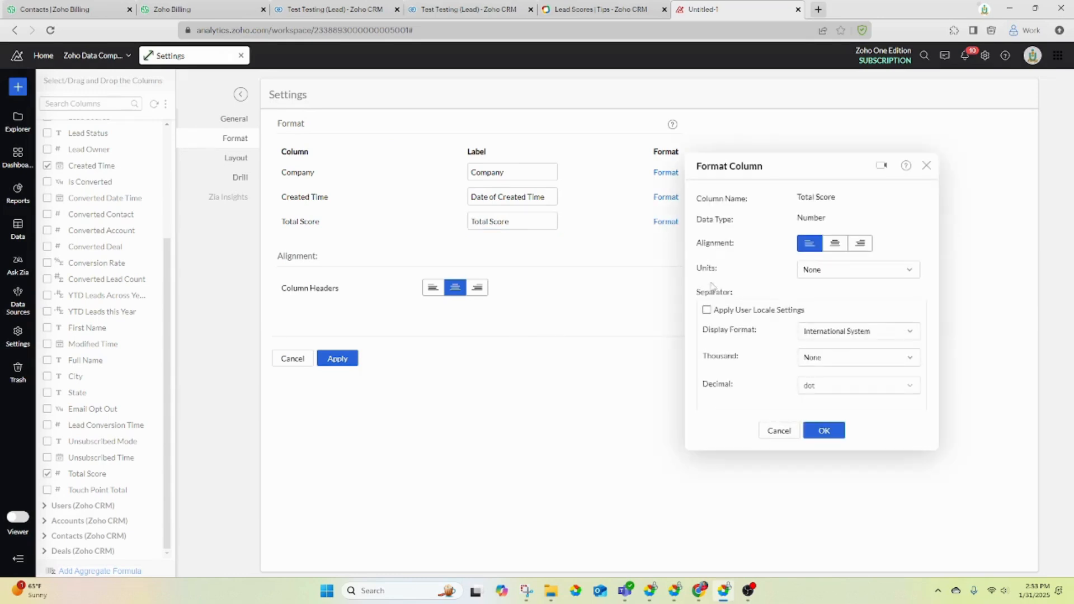
pyautogui.click(779, 430)
pyautogui.click(432, 288)
# - Repeat group labels on every row, show horizontal lines, and leave unknown values blank
pyautogui.click(244, 158)
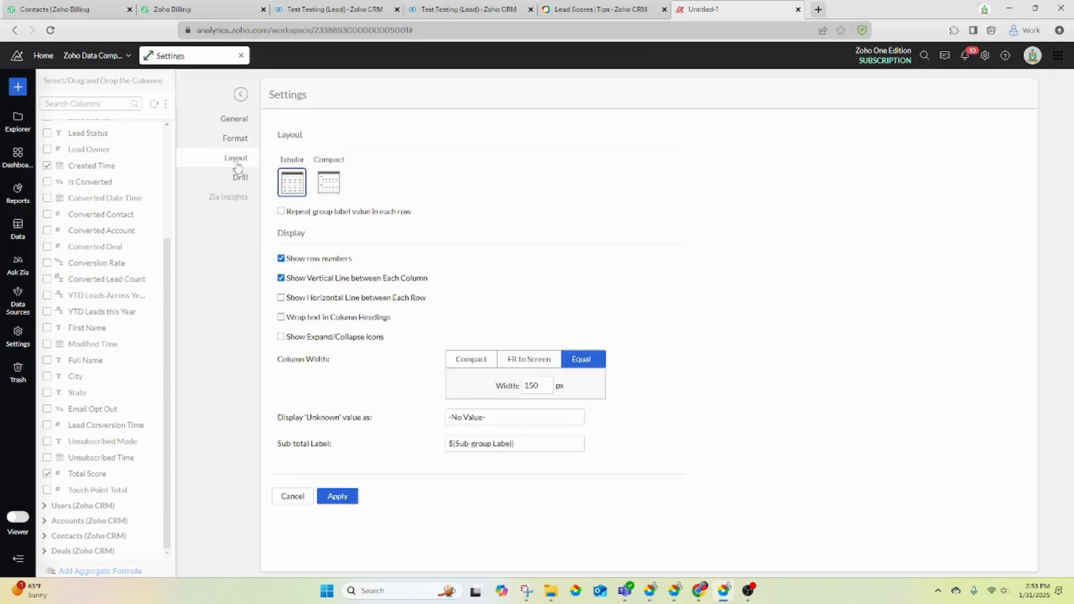
pyautogui.click(282, 212)
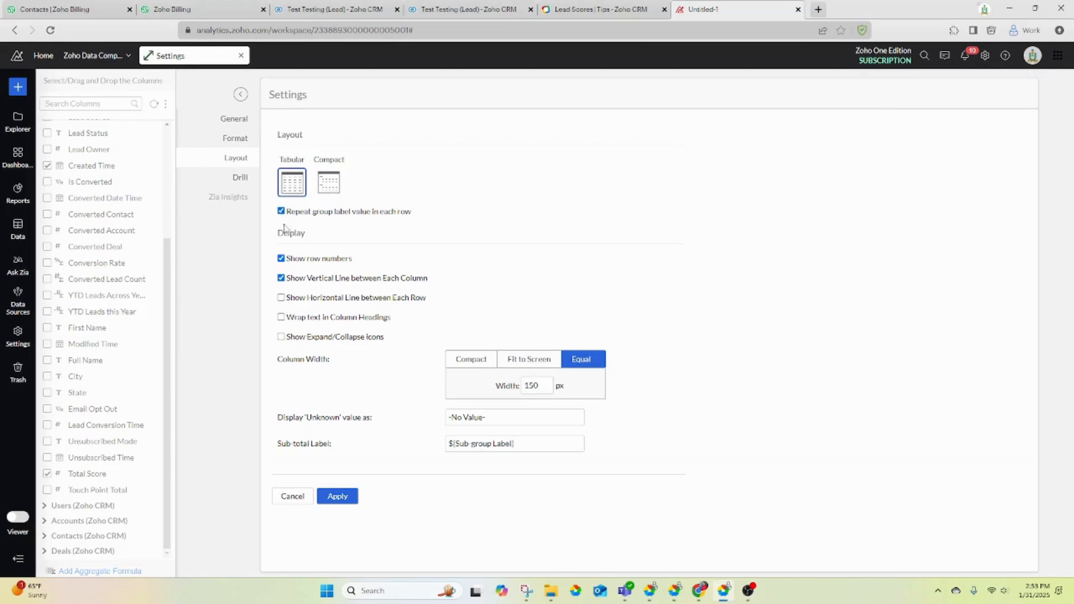
pyautogui.click(281, 298)
pyautogui.moveTo(547, 421); pyautogui.dragTo(464, 418)
pyautogui.hotkey('ctrl', 'a')
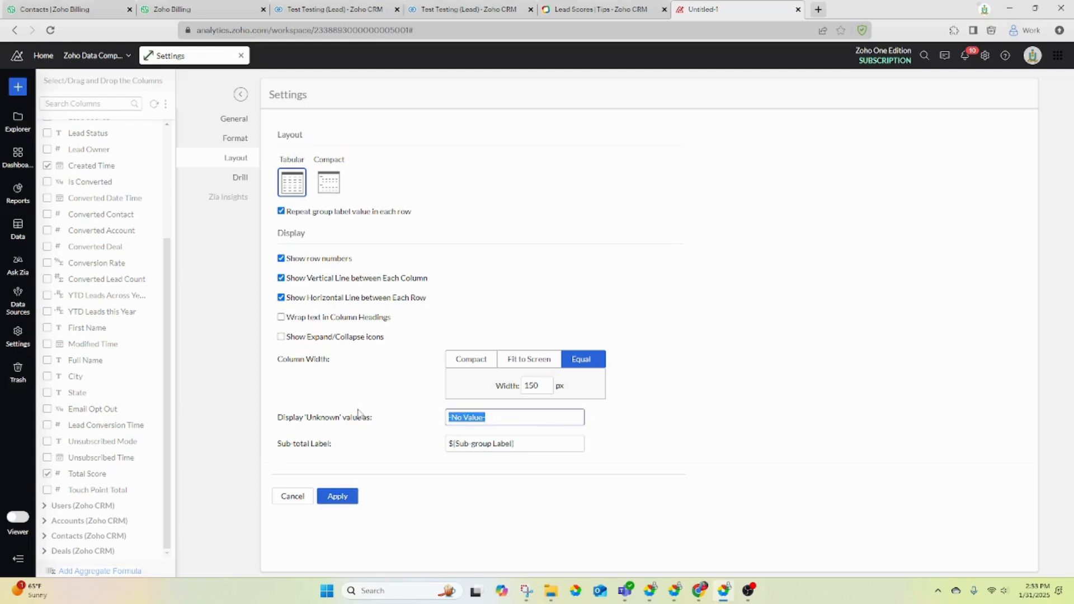
pyautogui.press('BackSpace')
pyautogui.click(338, 496)
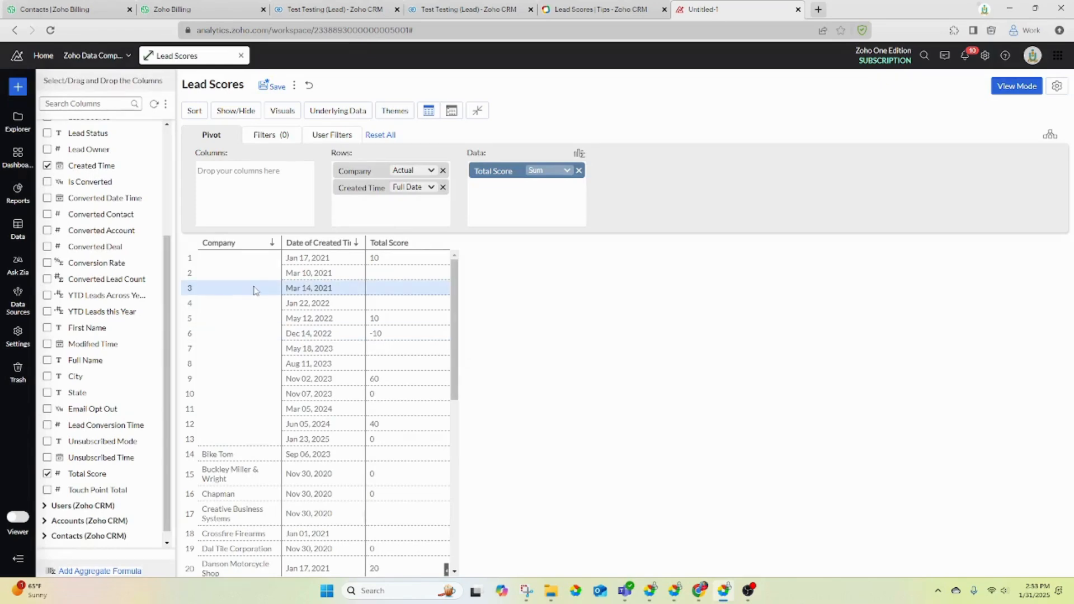
# - Widen the Company column, rename 'Date of Created Time' to 'Created Time', and return to the CRM lead
pyautogui.moveTo(282, 244); pyautogui.dragTo(386, 247)
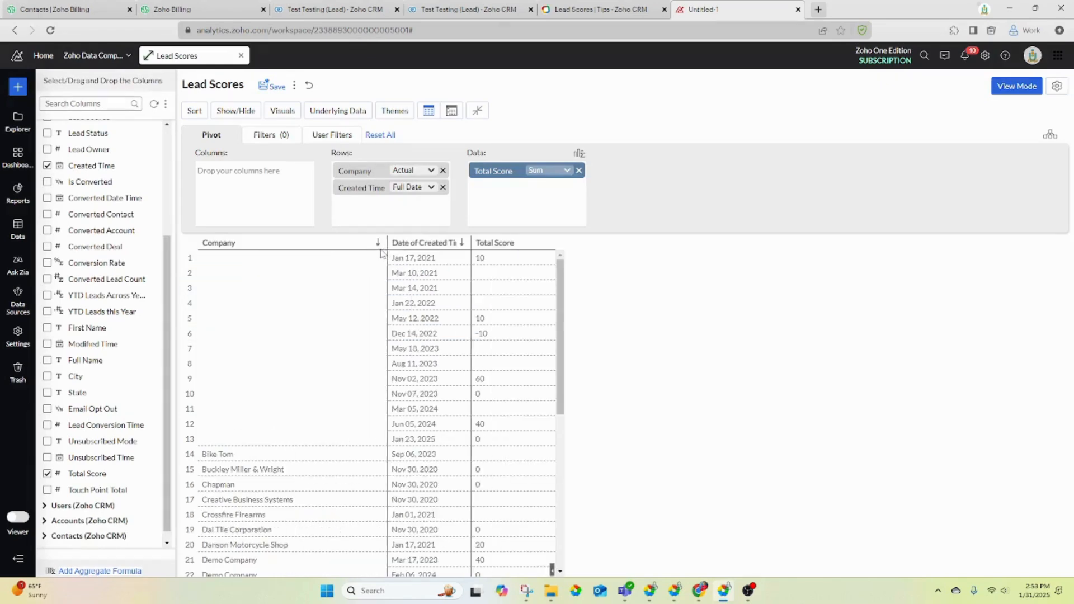
pyautogui.scroll(-6, 395, 312)
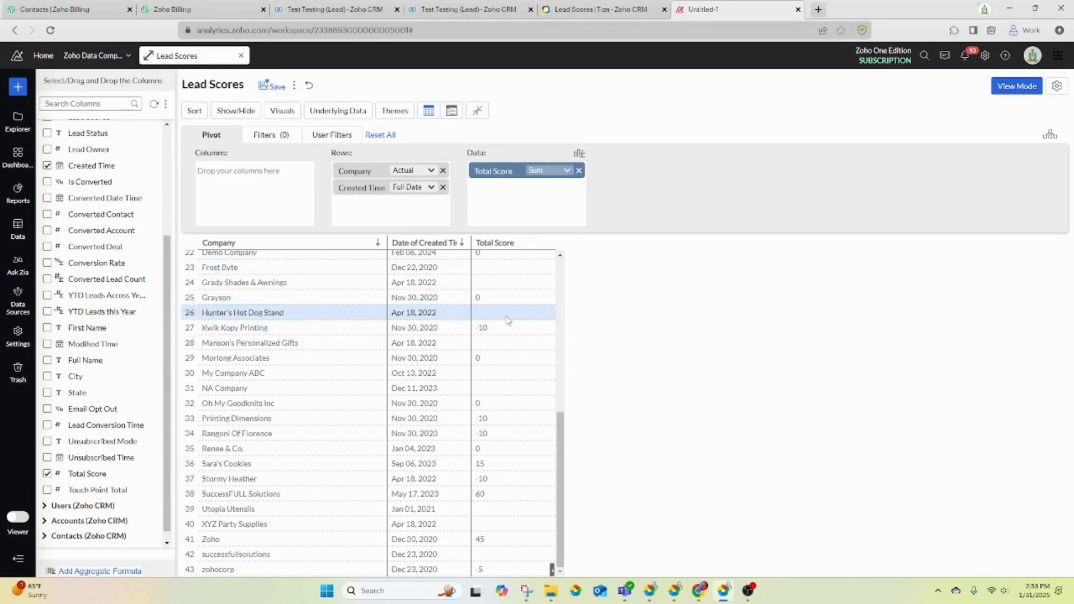
pyautogui.doubleClick(420, 243)
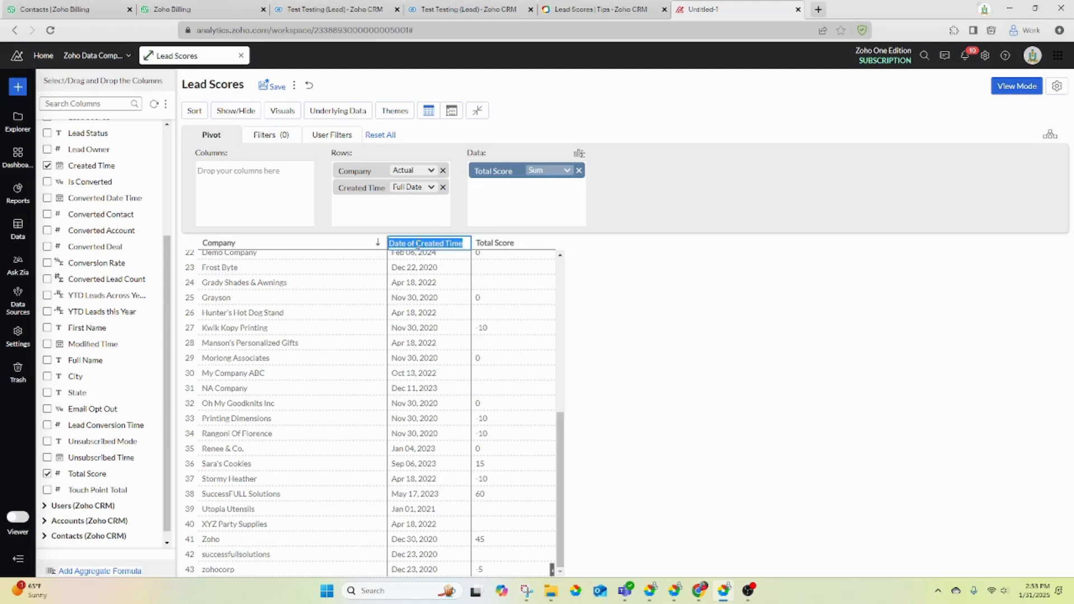
pyautogui.click(418, 244)
pyautogui.press('BackSpace')
pyautogui.press('BackSpace')
pyautogui.press('BackSpace')
pyautogui.press('BackSpace')
pyautogui.press('BackSpace')
pyautogui.press('BackSpace')
pyautogui.press('BackSpace')
pyautogui.press('BackSpace')
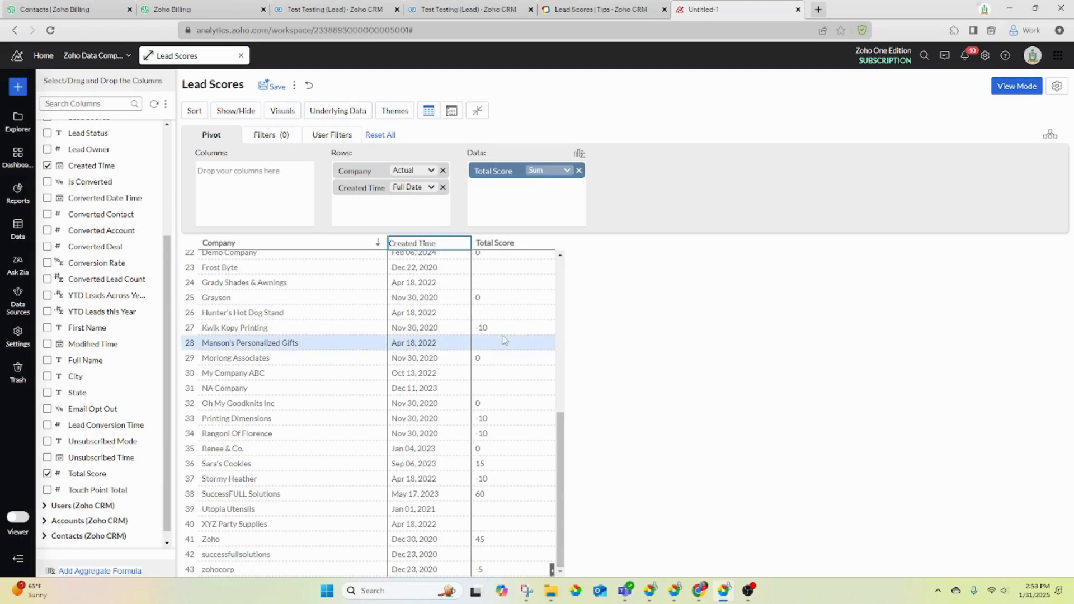
pyautogui.click(758, 314)
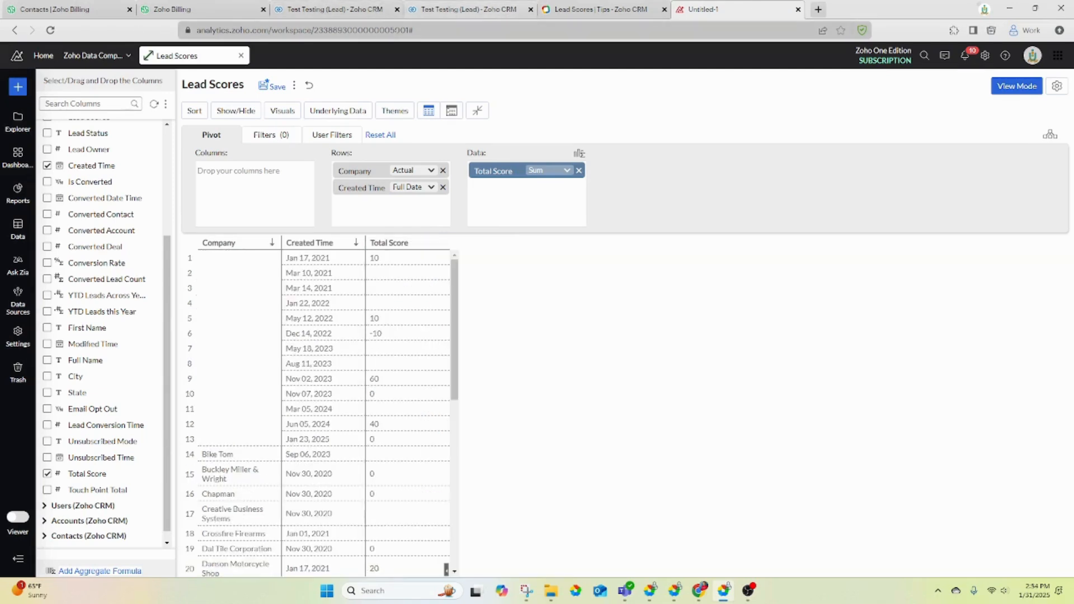
pyautogui.click(335, 9)
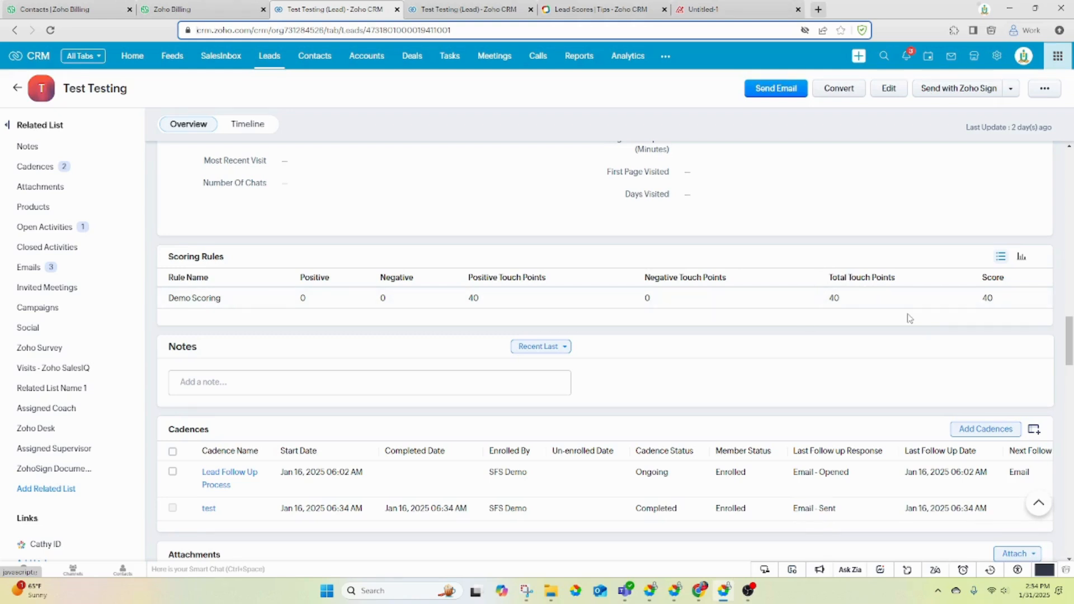
pyautogui.scroll(4, 353, 260)
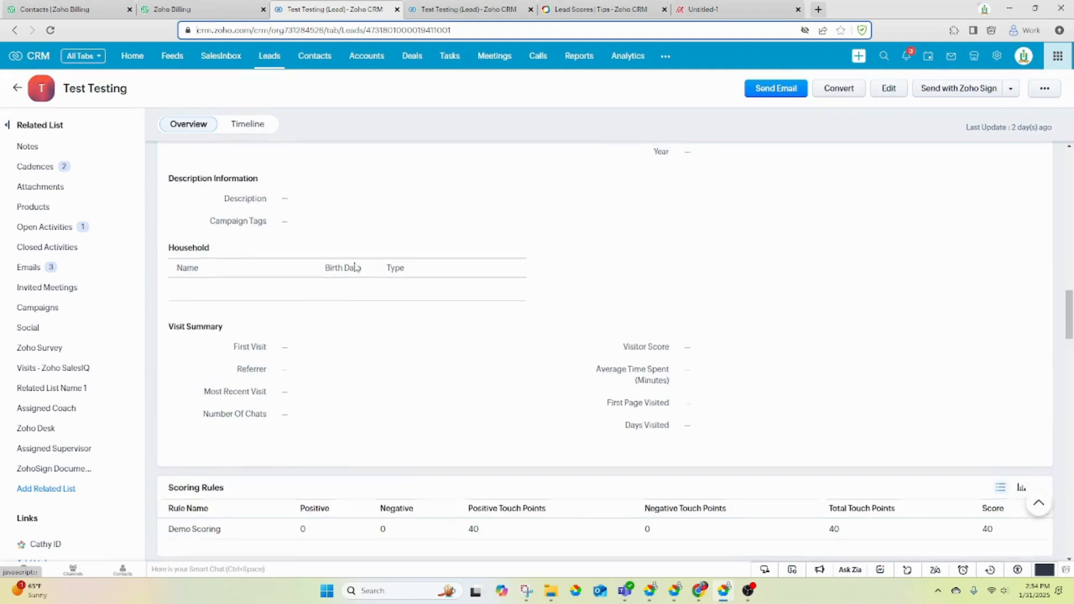
pyautogui.scroll(15, 354, 268)
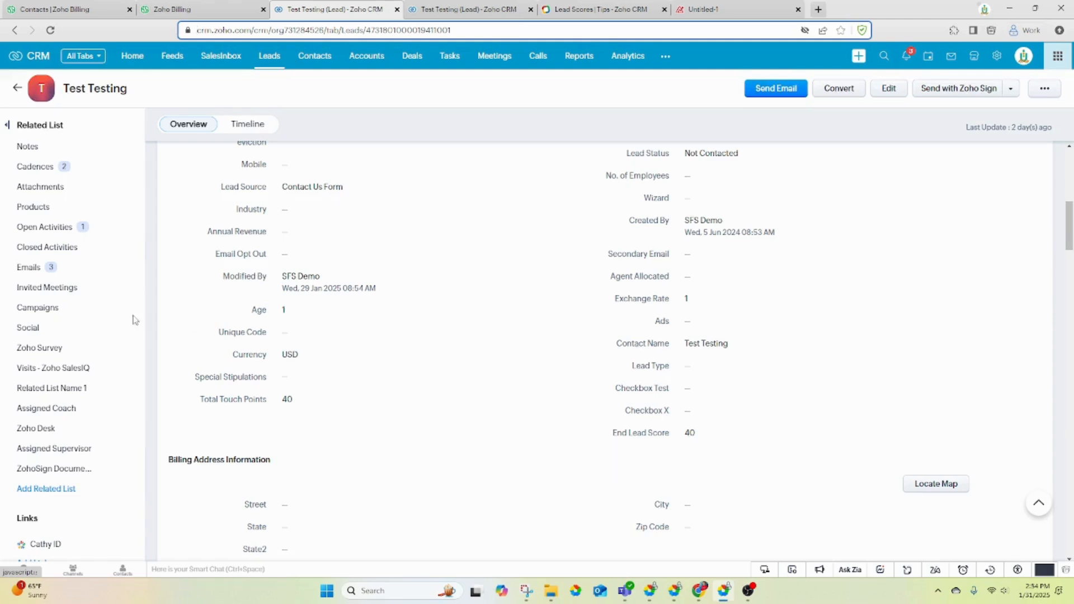
pyautogui.scroll(-1, 785, 238)
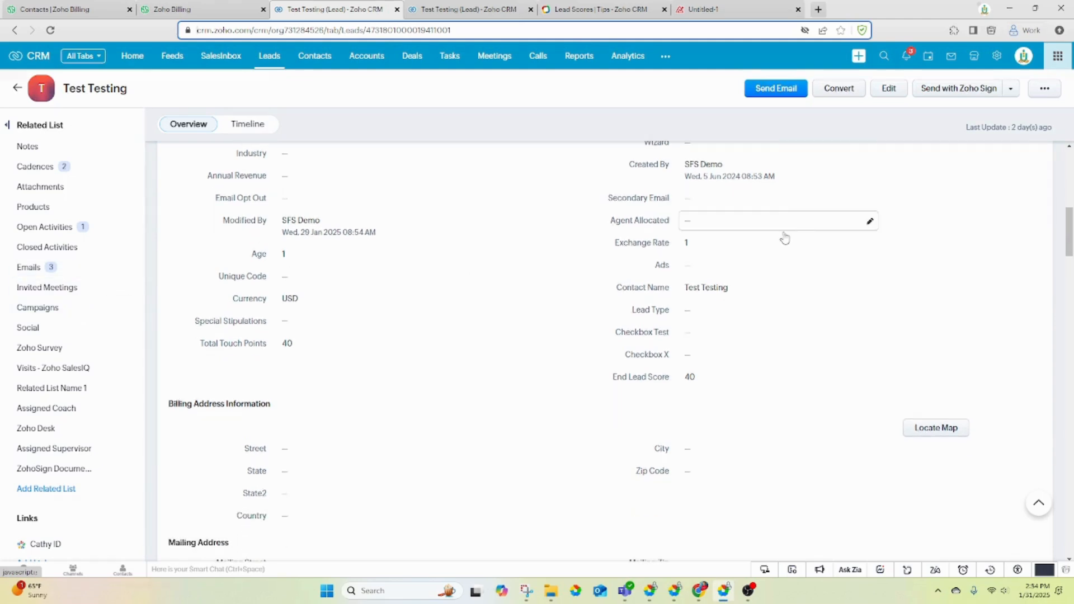
# - Send the lead an email with subject 'Test Email' and body 'This is a test'
pyautogui.click(757, 94)
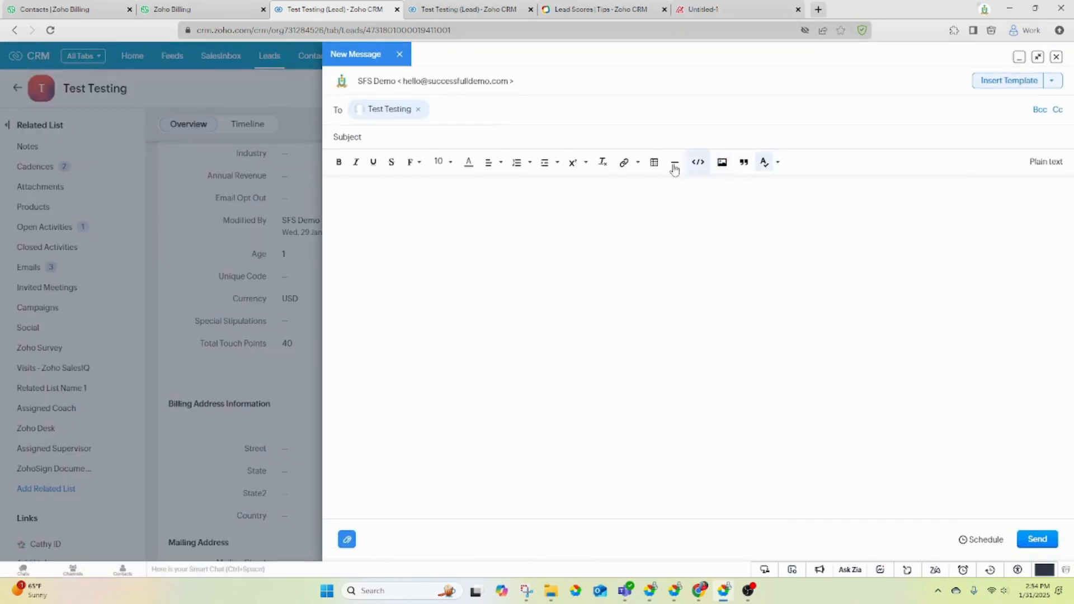
pyautogui.click(433, 140)
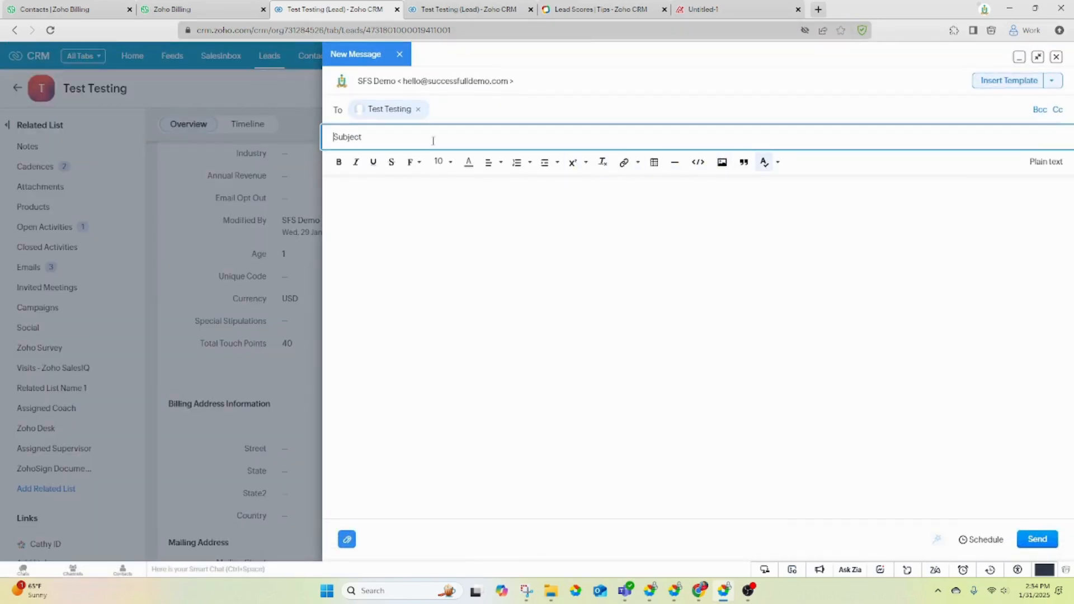
pyautogui.write('Test Email')
pyautogui.click(522, 277)
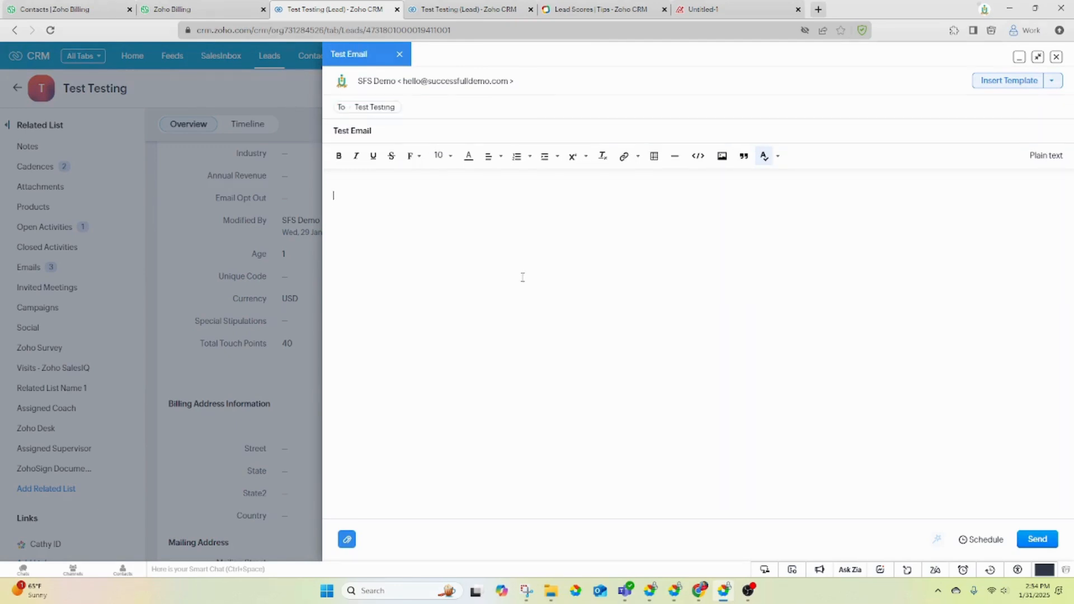
pyautogui.write('This is a test')
pyautogui.click(1034, 550)
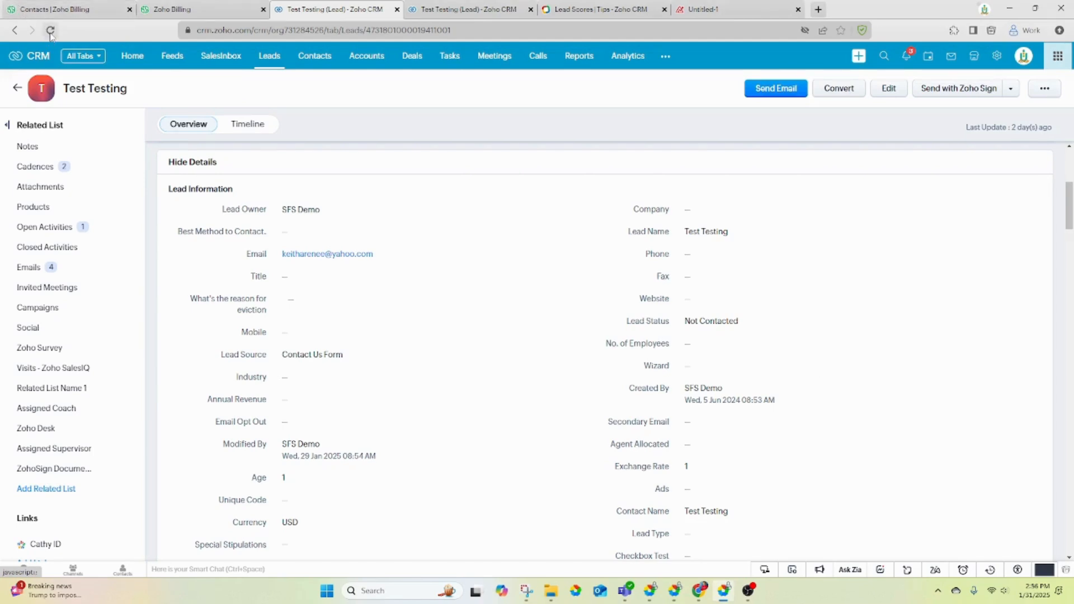
# - Reload the Test Testing lead and check its Scoring Rules list for the updated scores
pyautogui.click(50, 31)
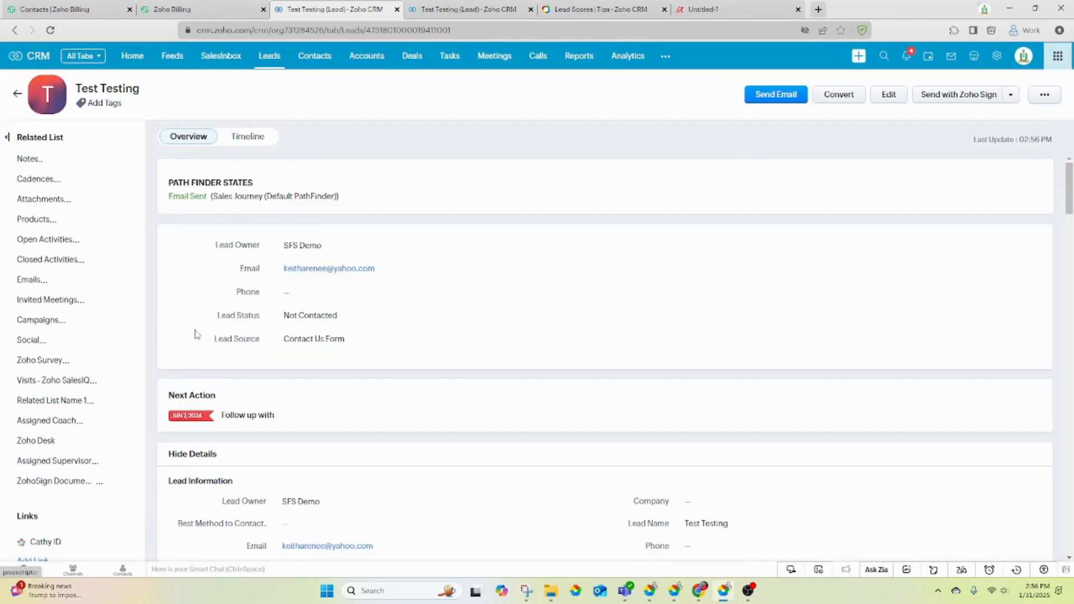
pyautogui.scroll(-15, 310, 309)
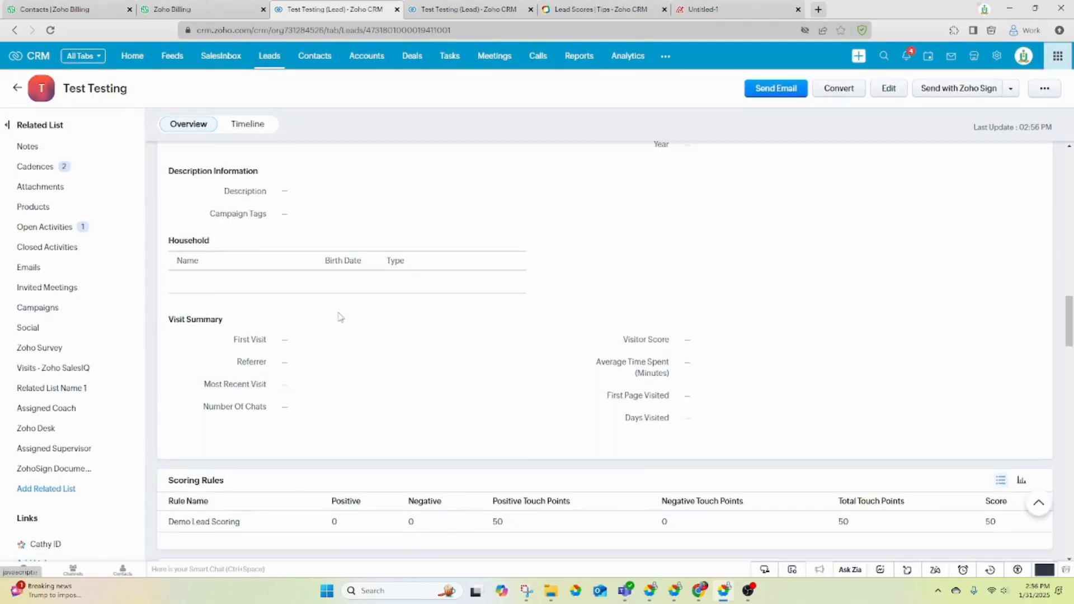
pyautogui.scroll(-6, 339, 316)
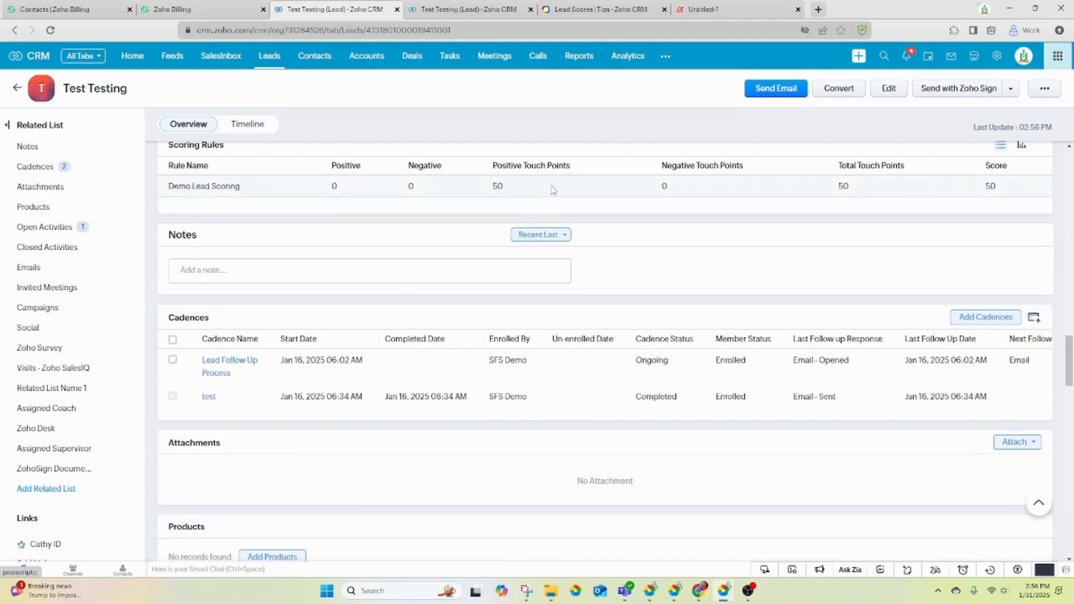
pyautogui.scroll(7, 672, 428)
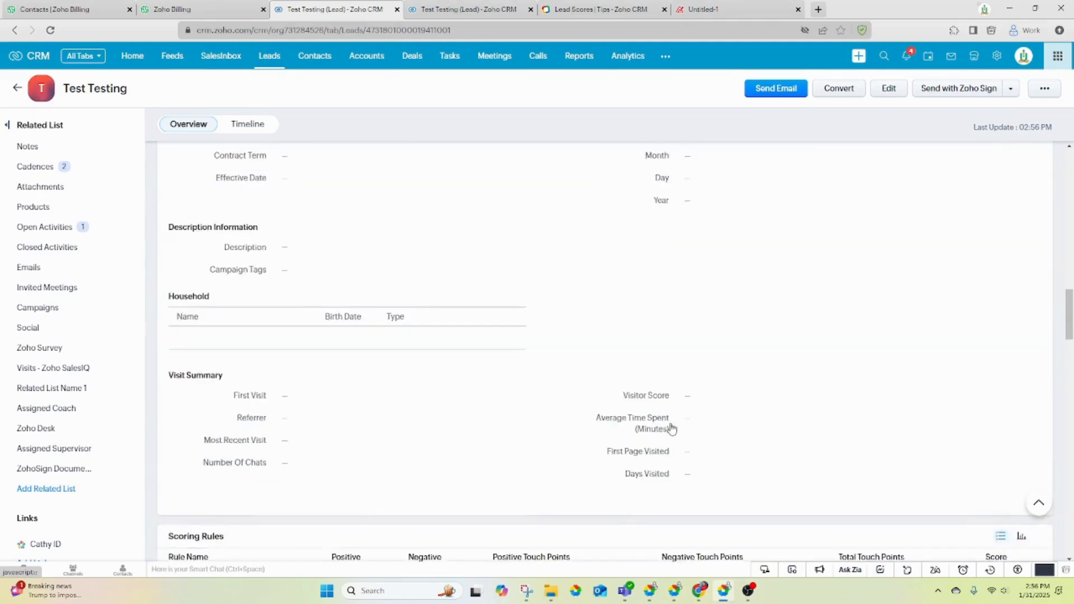
pyautogui.scroll(12, 672, 428)
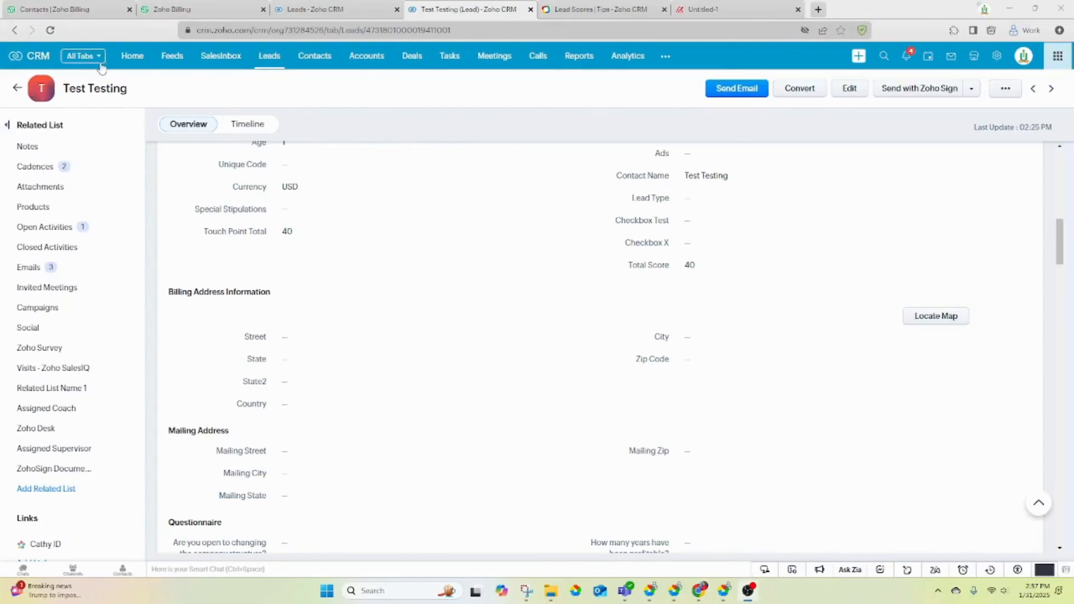
# - Add Total Score and Touch Point Total columns to the All Leads view and save
pyautogui.click(271, 64)
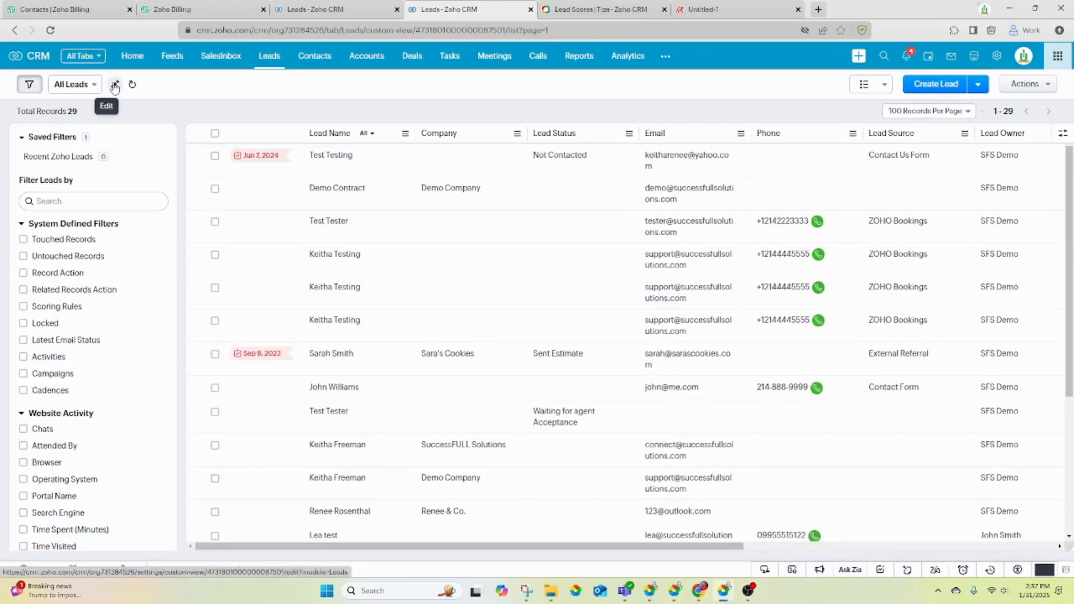
pyautogui.click(114, 86)
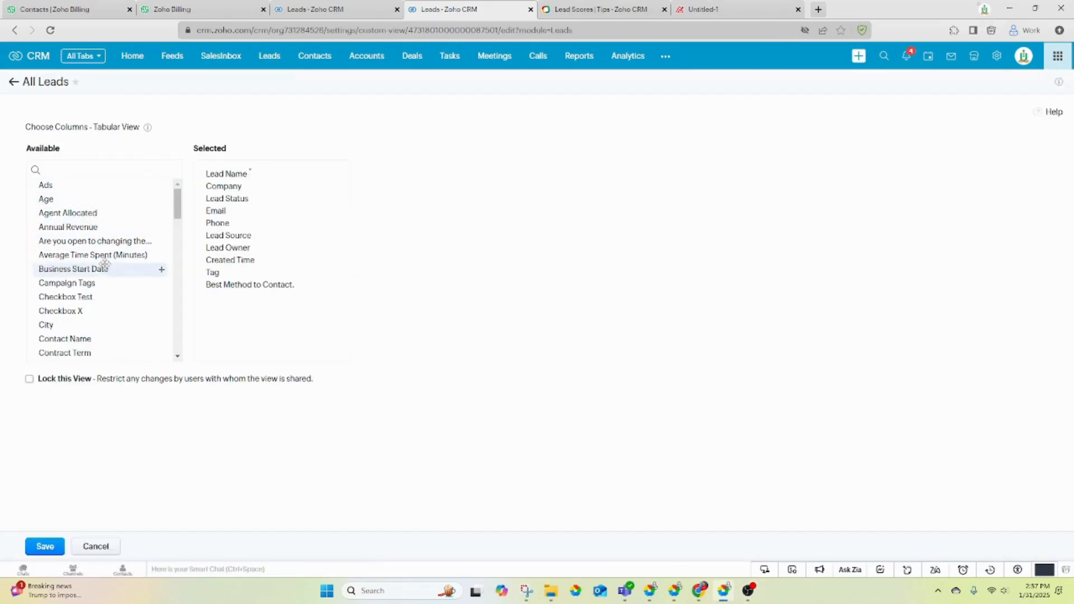
pyautogui.scroll(-5, 105, 264)
pyautogui.scroll(-5, 105, 264)
pyautogui.scroll(3, 105, 264)
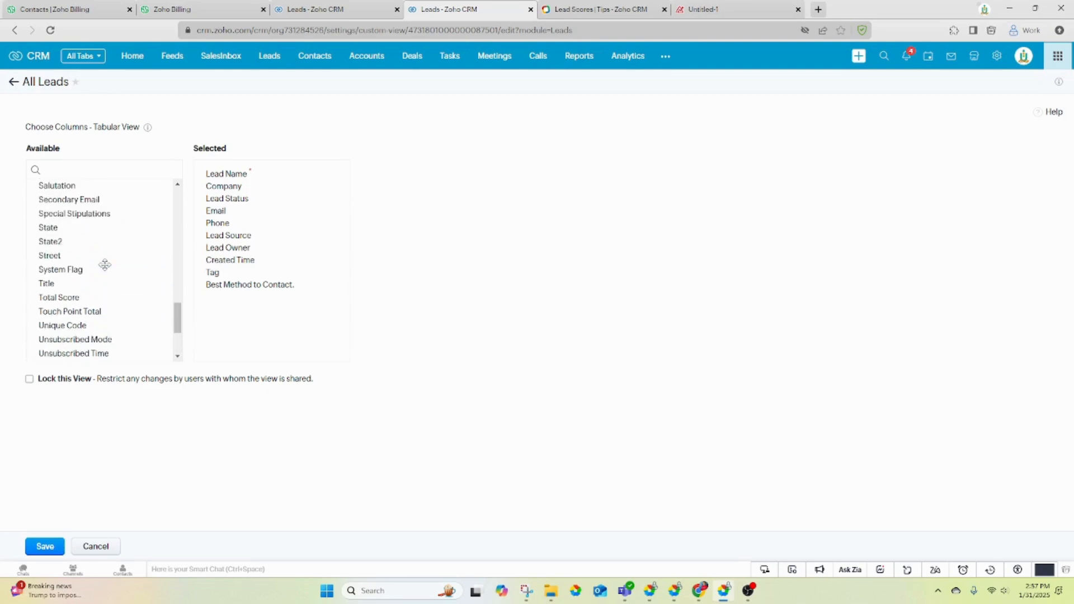
pyautogui.moveTo(91, 297); pyautogui.dragTo(291, 302)
pyautogui.moveTo(96, 297); pyautogui.dragTo(319, 295)
pyautogui.click(45, 547)
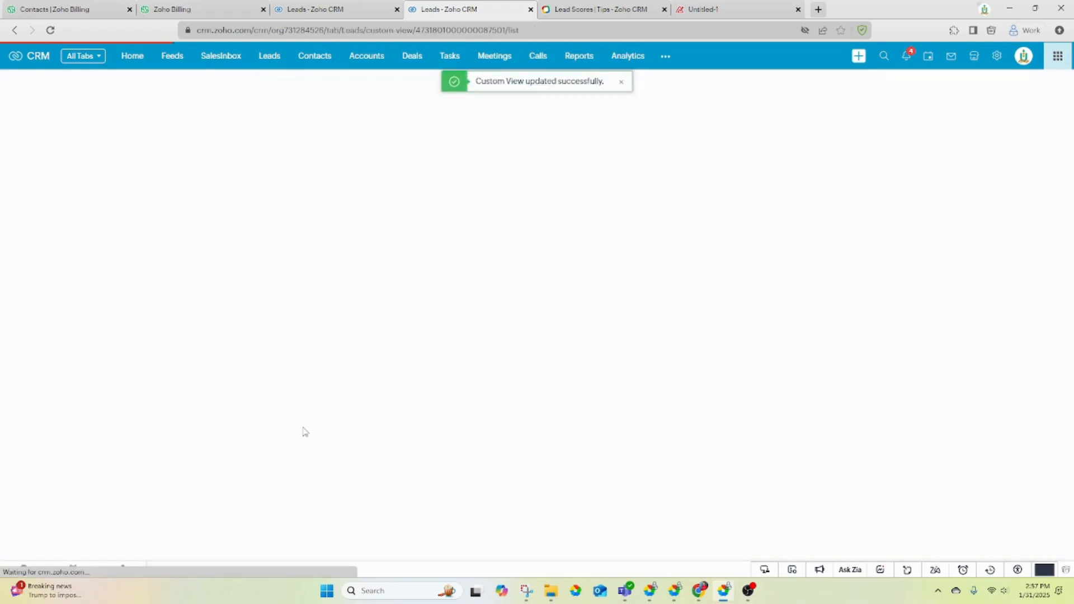
pyautogui.moveTo(276, 548); pyautogui.dragTo(951, 567)
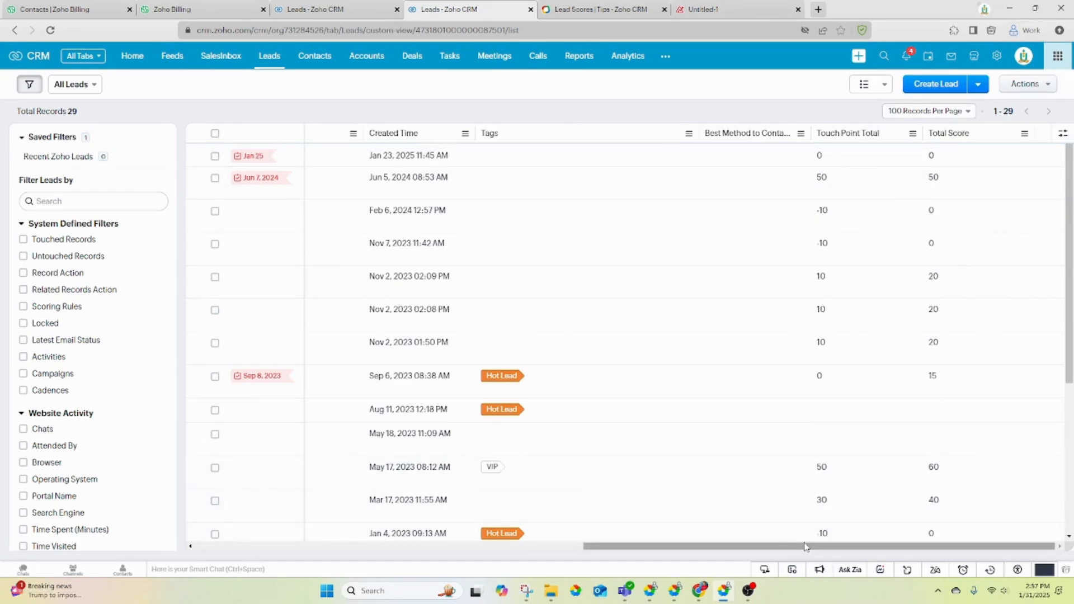
pyautogui.moveTo(802, 549); pyautogui.dragTo(266, 551)
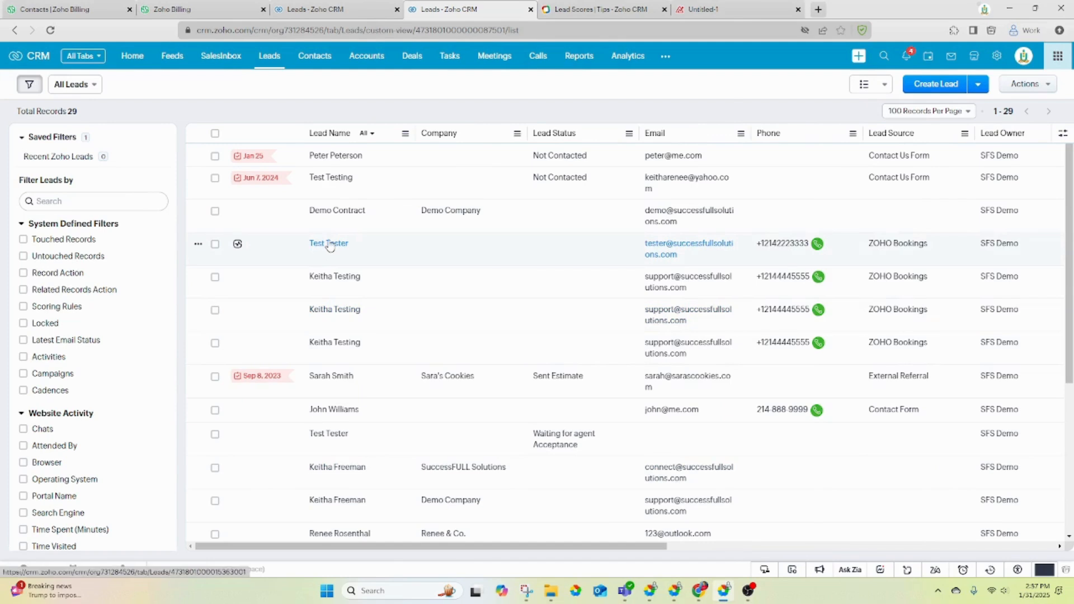